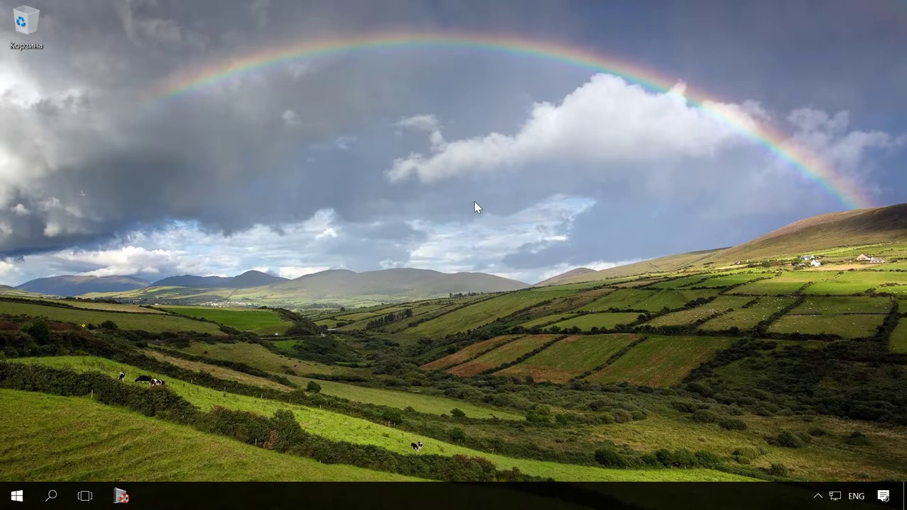
# - Open the Windows features list from Programs and Features in Control Panel and minimise the Control Panel window
pyautogui.click(50, 496)
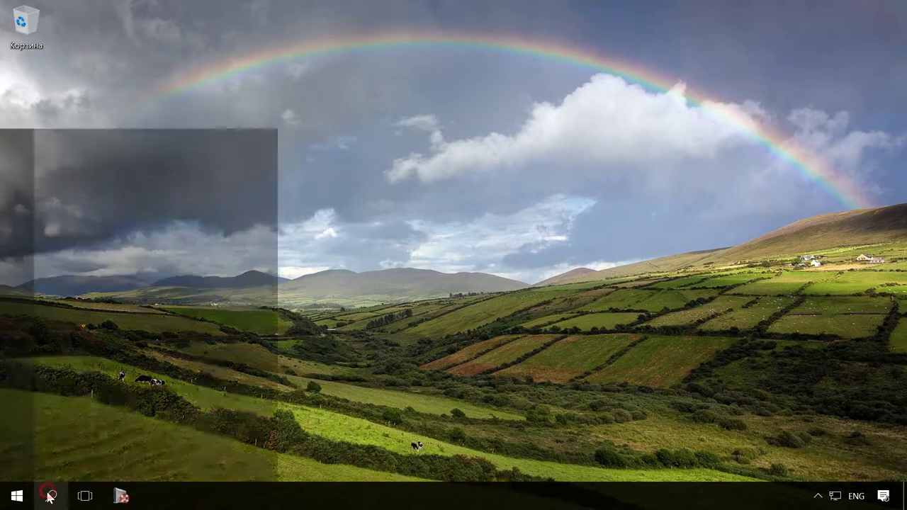
pyautogui.hotkey('alt', 'shift')
pyautogui.write('панель')
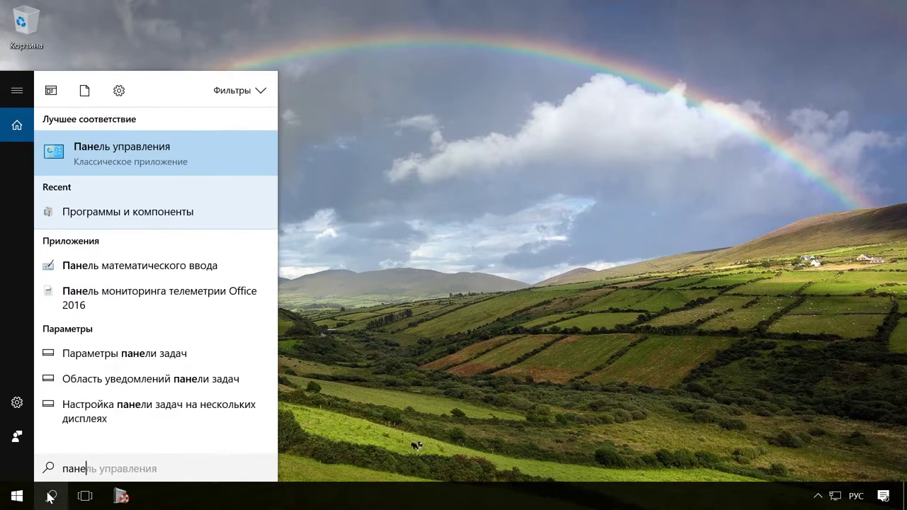
pyautogui.click(136, 166)
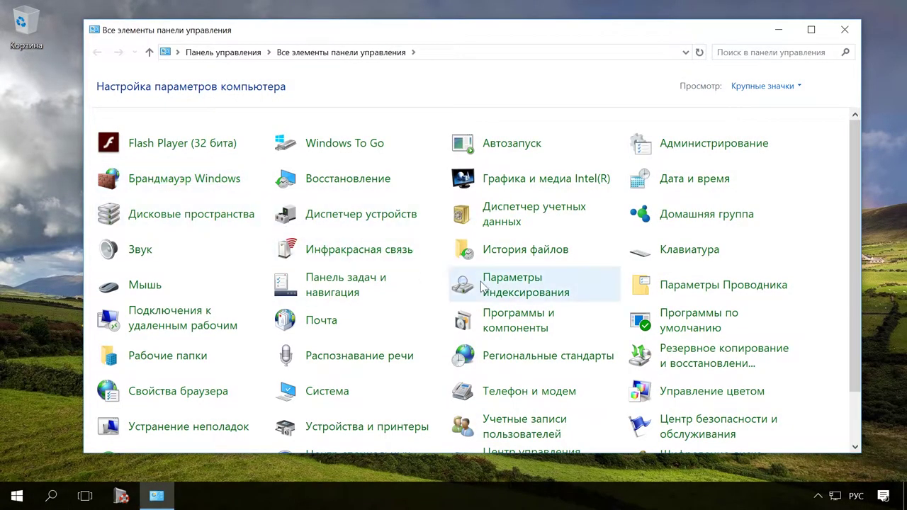
pyautogui.click(509, 316)
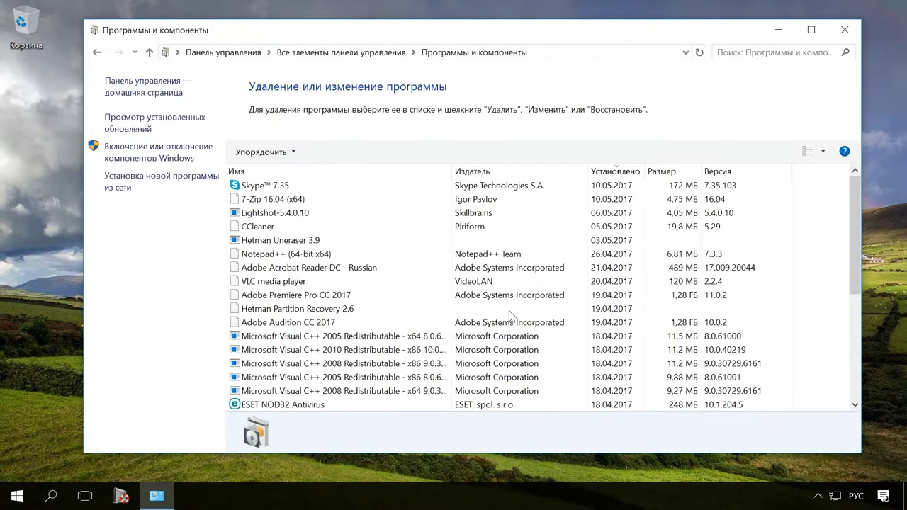
pyautogui.click(165, 152)
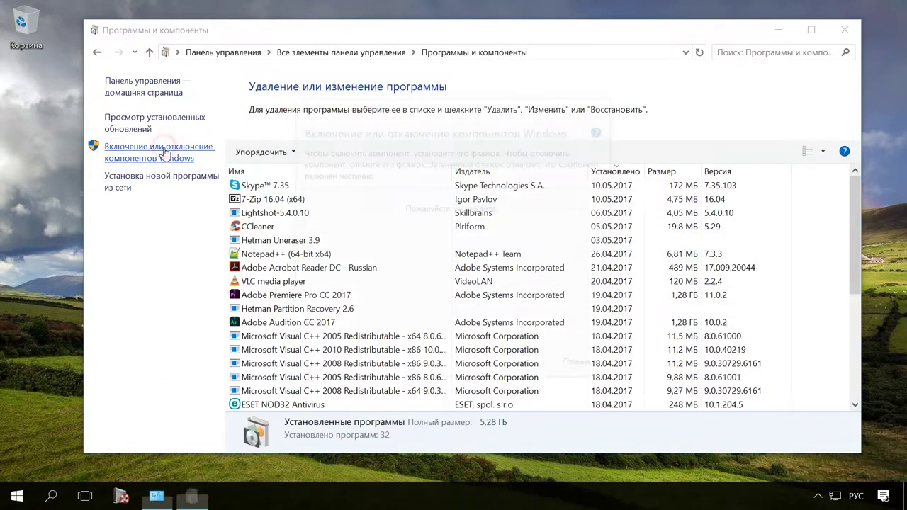
pyautogui.click(780, 30)
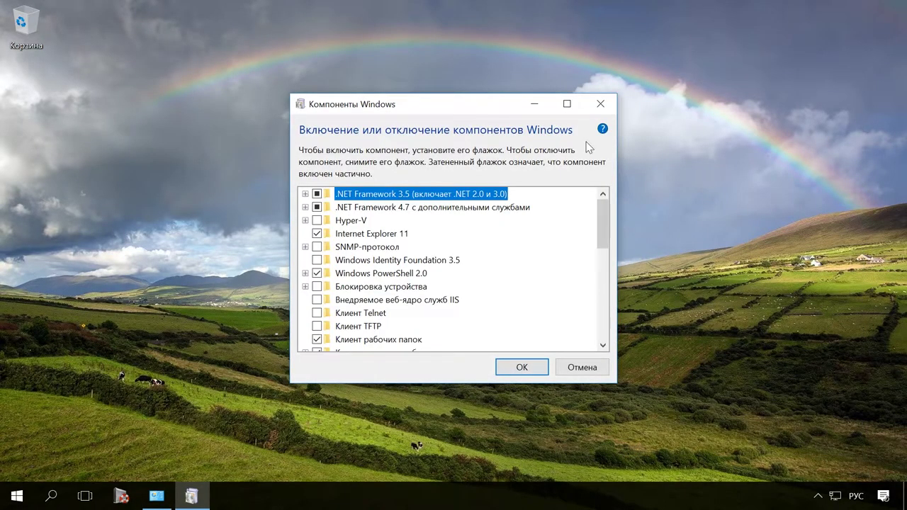
# - Enable the Hyper-V feature with its platform and management tools, and apply the change
pyautogui.click(305, 221)
pyautogui.click(318, 234)
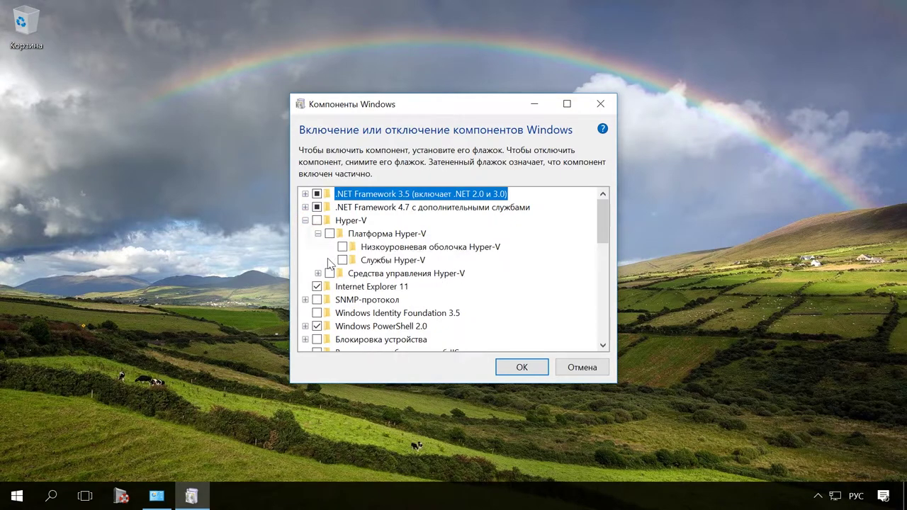
pyautogui.click(318, 273)
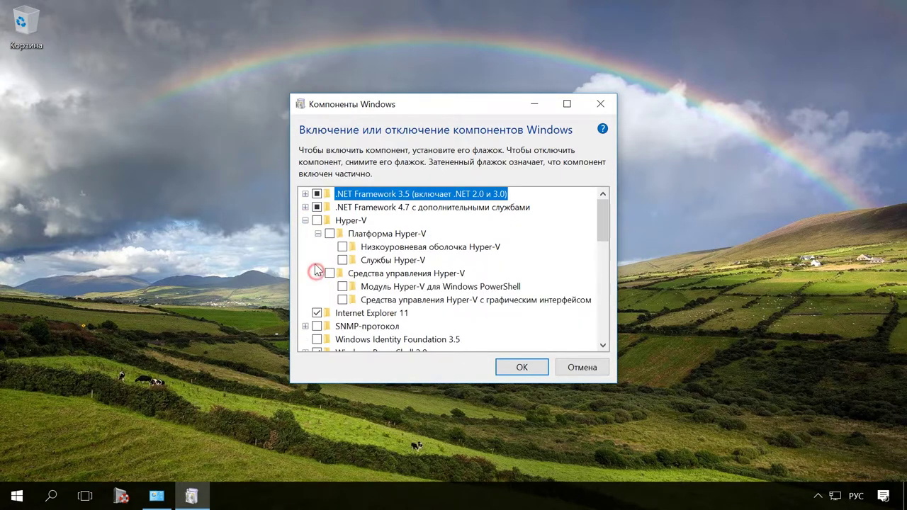
pyautogui.click(317, 221)
pyautogui.click(522, 367)
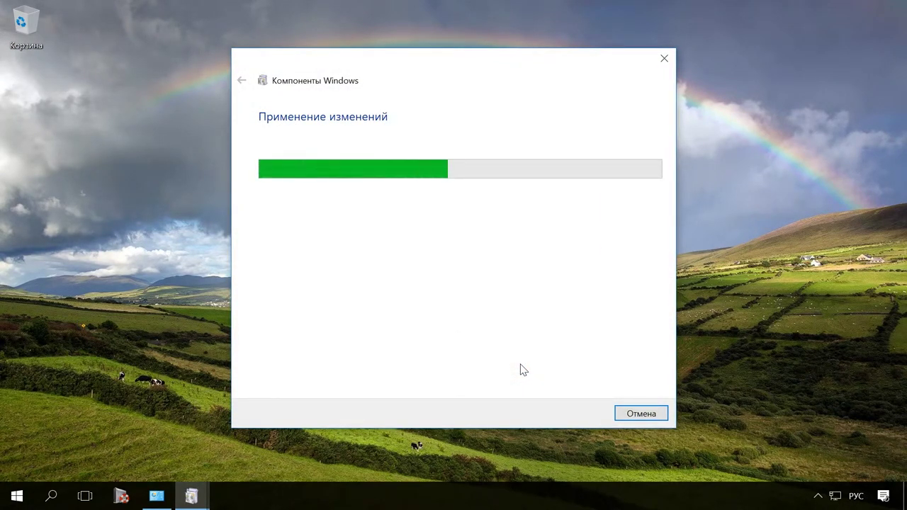
pyautogui.click(500, 413)
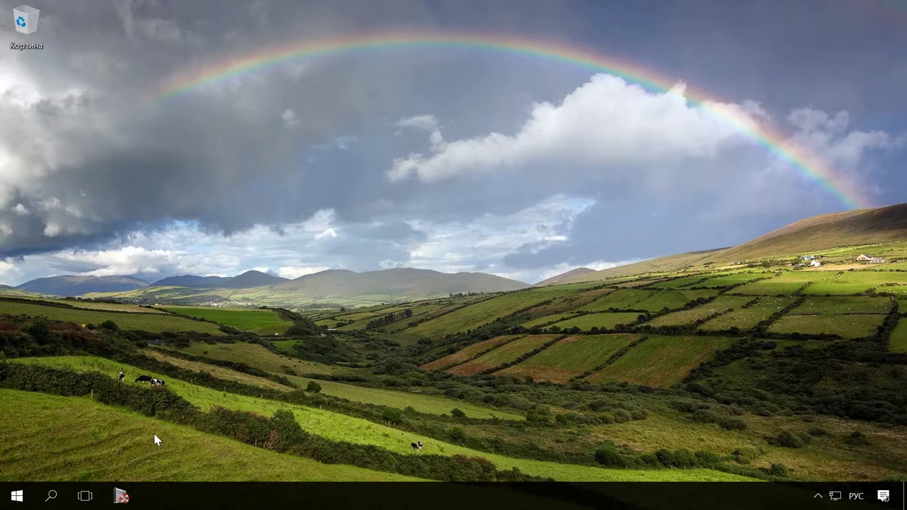
# - Find and open Hyper-V Manager through Windows search and select the local server
pyautogui.click(51, 496)
pyautogui.hotkey('alt', 'shift')
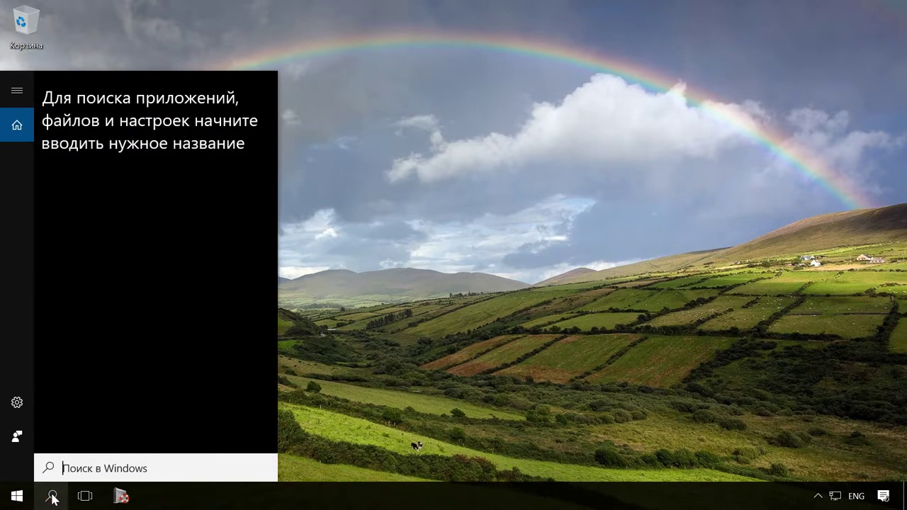
pyautogui.write('hyper')
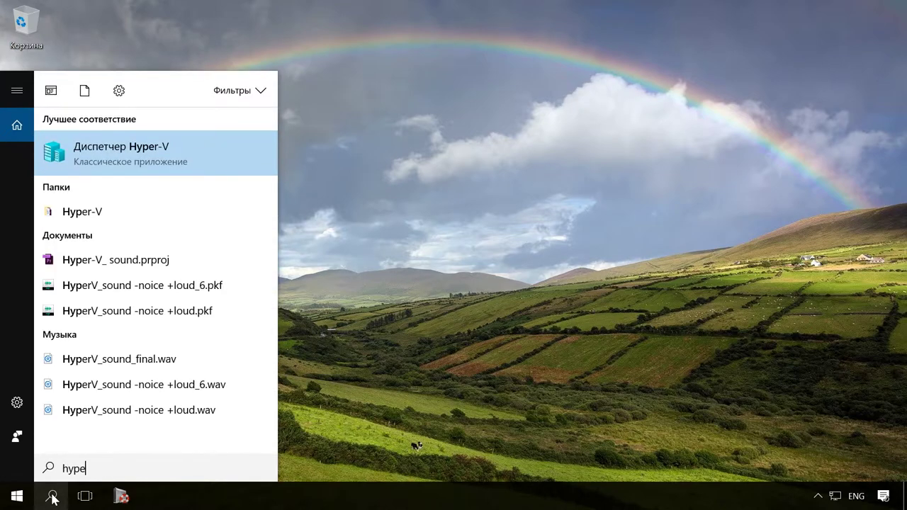
pyautogui.click(158, 150)
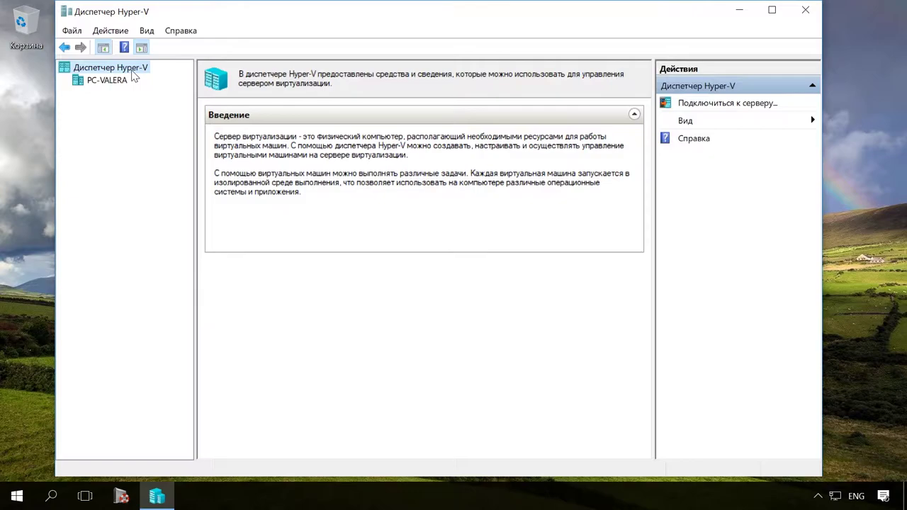
pyautogui.click(107, 81)
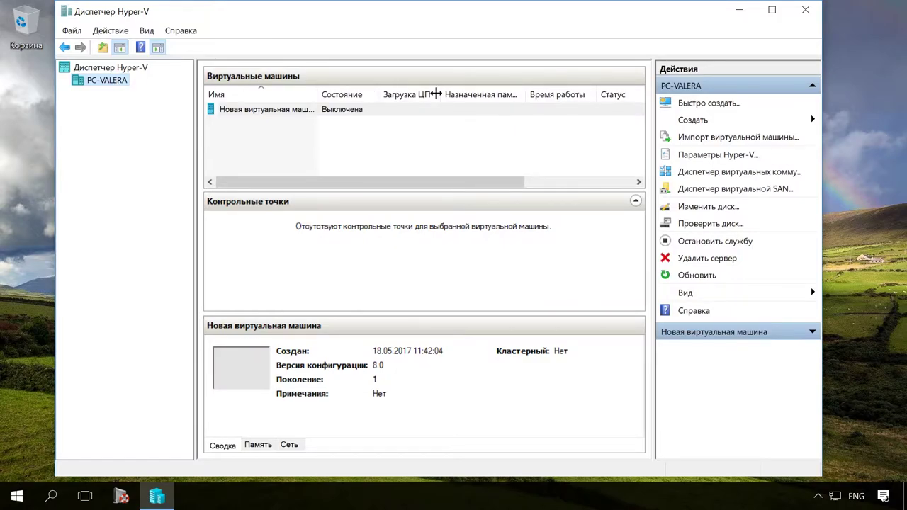
# - Start creating a new virtual machine on the server and name it "Виртуальная машина 1"
pyautogui.click(705, 122)
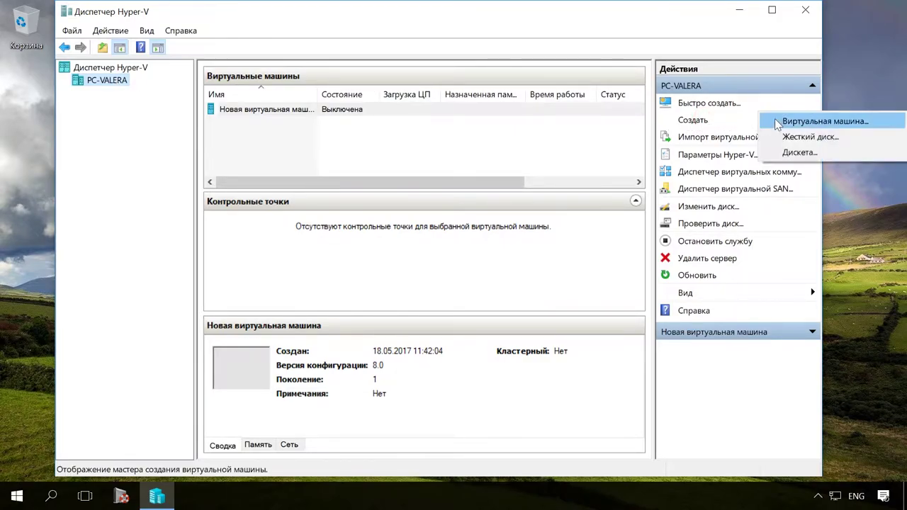
pyautogui.click(795, 122)
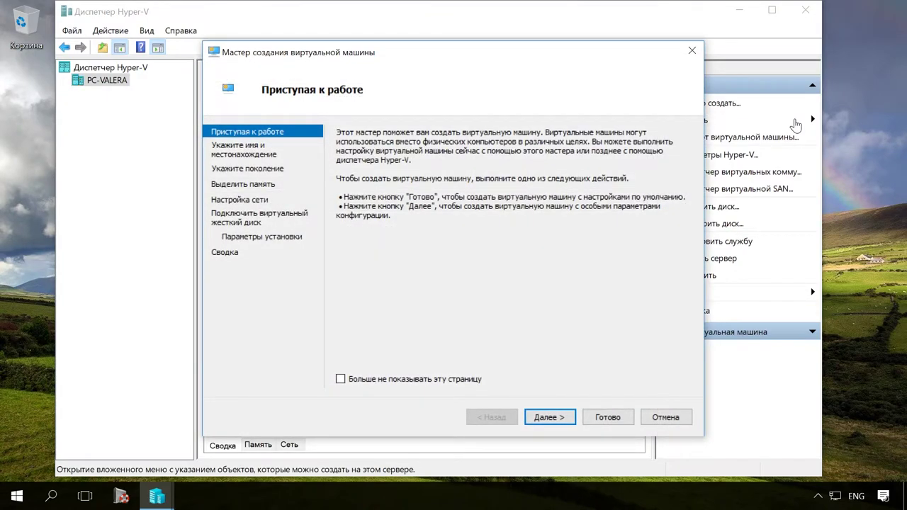
pyautogui.click(565, 419)
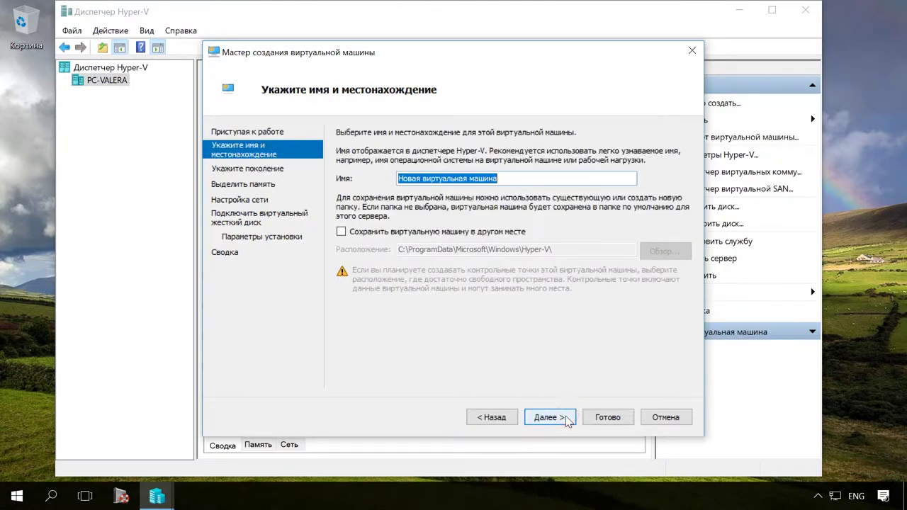
pyautogui.doubleClick(408, 175)
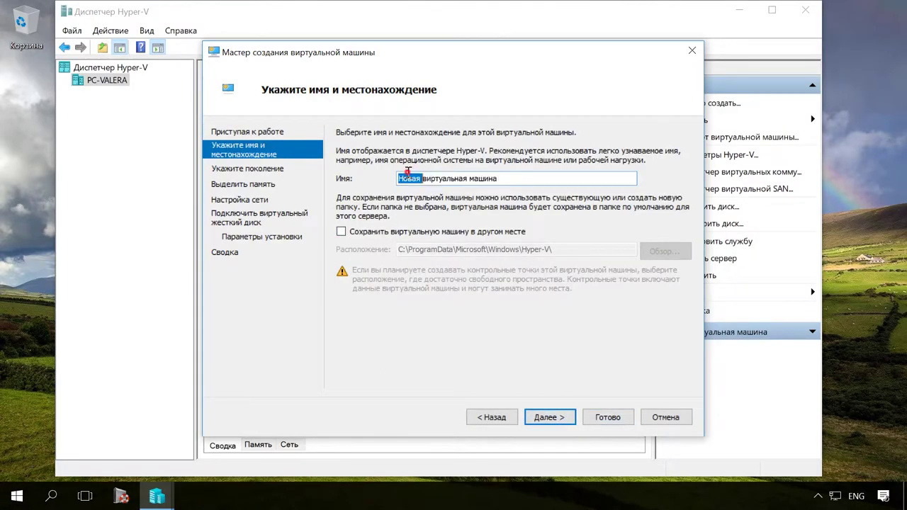
pyautogui.press('Delete')
pyautogui.press('Delete')
pyautogui.press('Delete')
pyautogui.hotkey('alt', 'shift')
pyautogui.write('В')
pyautogui.press('End')
pyautogui.write('1')
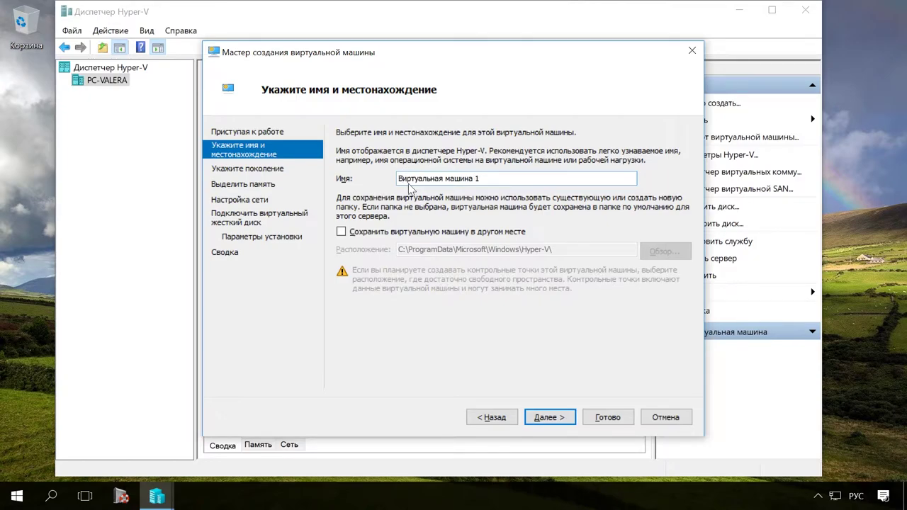
# - Turn on storing the virtual machine in another location, keep C:\ProgramData\Microsoft\Windows\Hyper-V\ as the path, and accept Generation 1
pyautogui.click(403, 234)
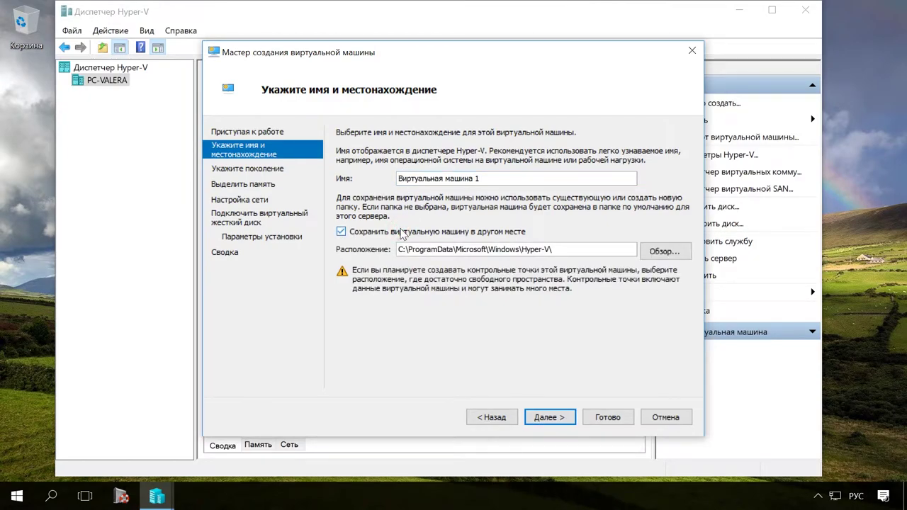
pyautogui.click(569, 251)
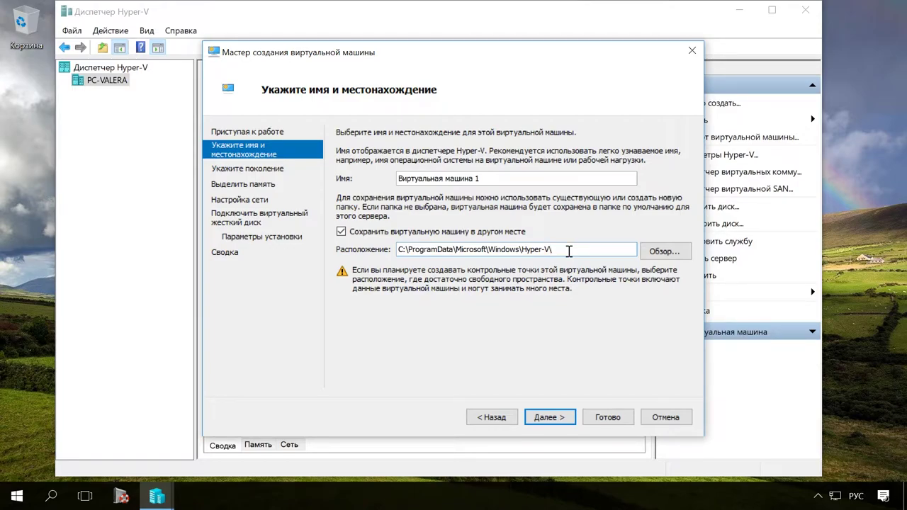
pyautogui.click(549, 417)
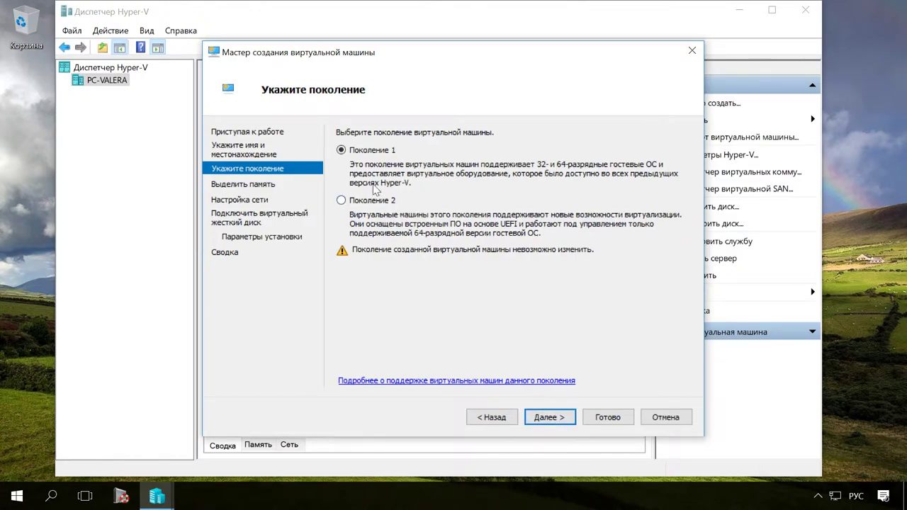
pyautogui.click(564, 417)
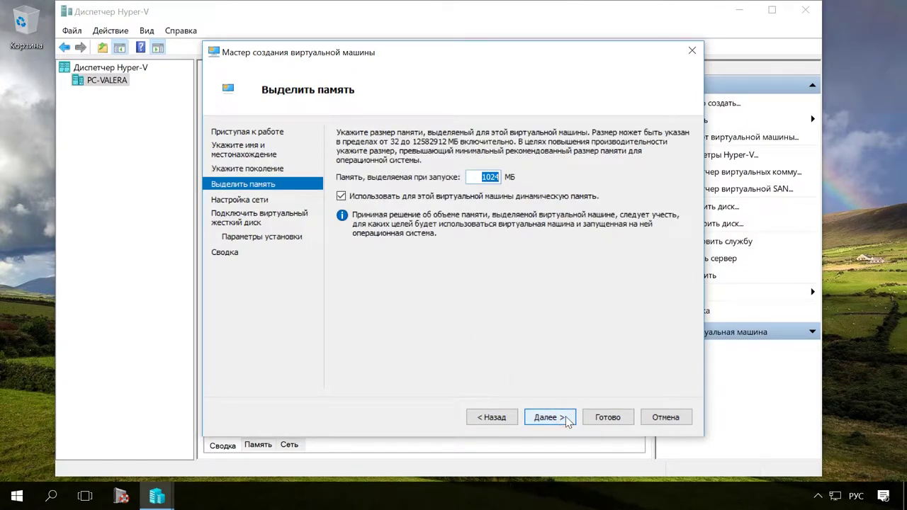
# - Set the startup memory to 4096 MB with dynamic memory enabled and proceed to the network configuration
pyautogui.click(479, 178)
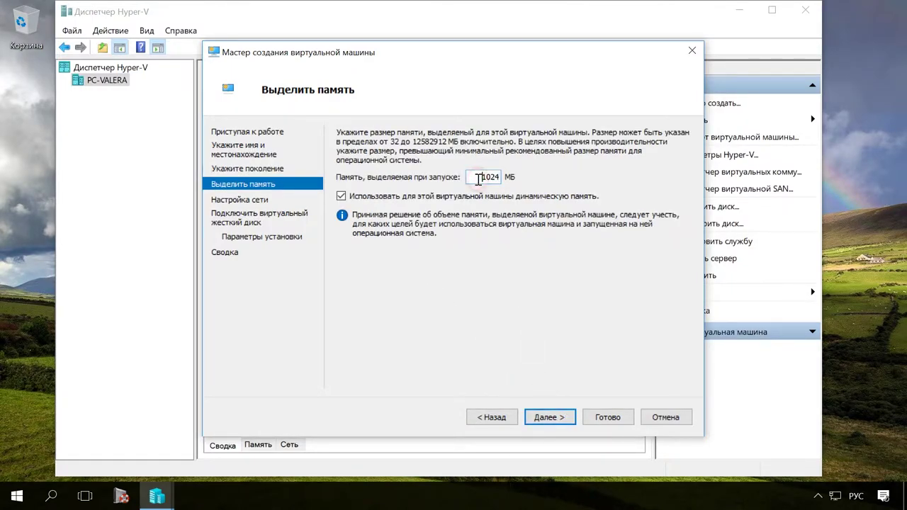
pyautogui.moveTo(479, 179); pyautogui.dragTo(502, 178)
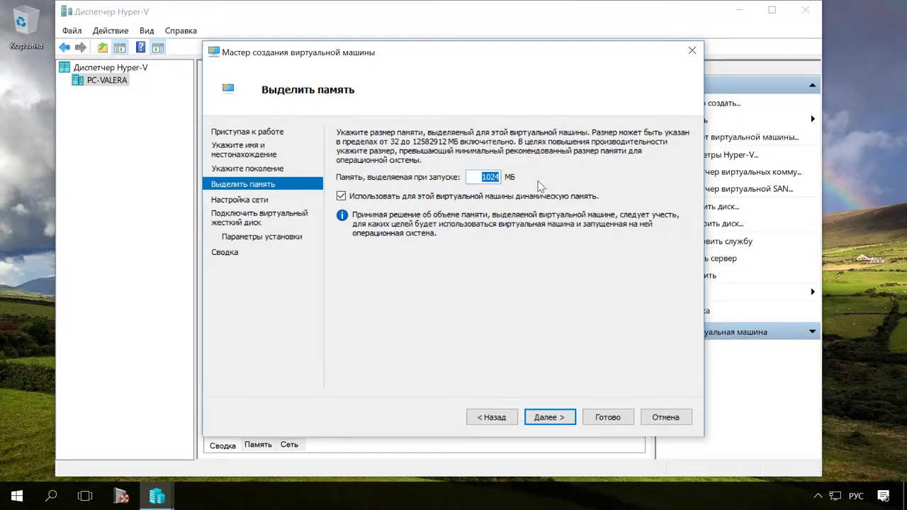
pyautogui.write('4096')
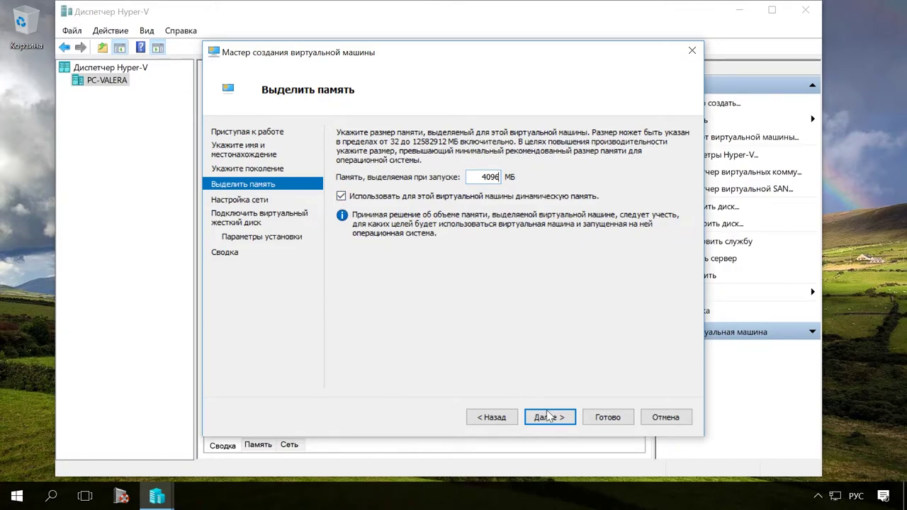
pyautogui.click(548, 416)
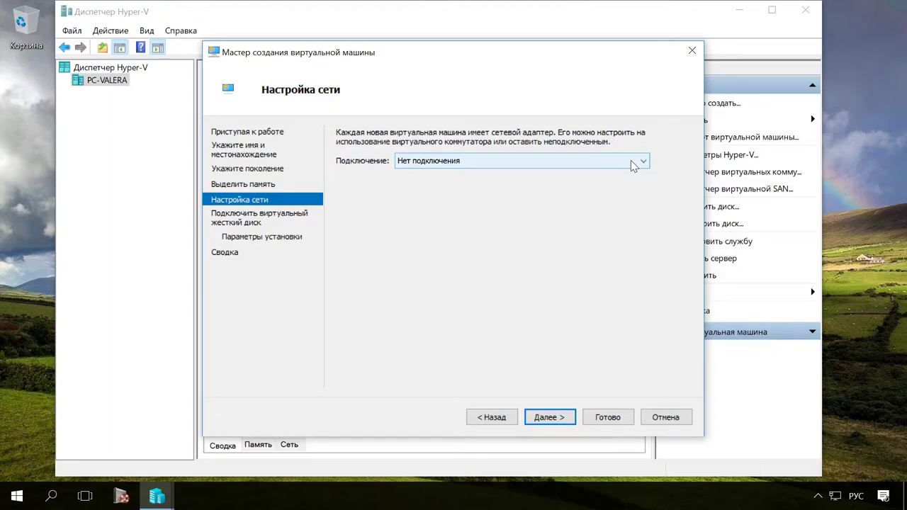
# - Leave the virtual machine wizard and create an external virtual switch in the Virtual Switch Manager
pyautogui.click(693, 51)
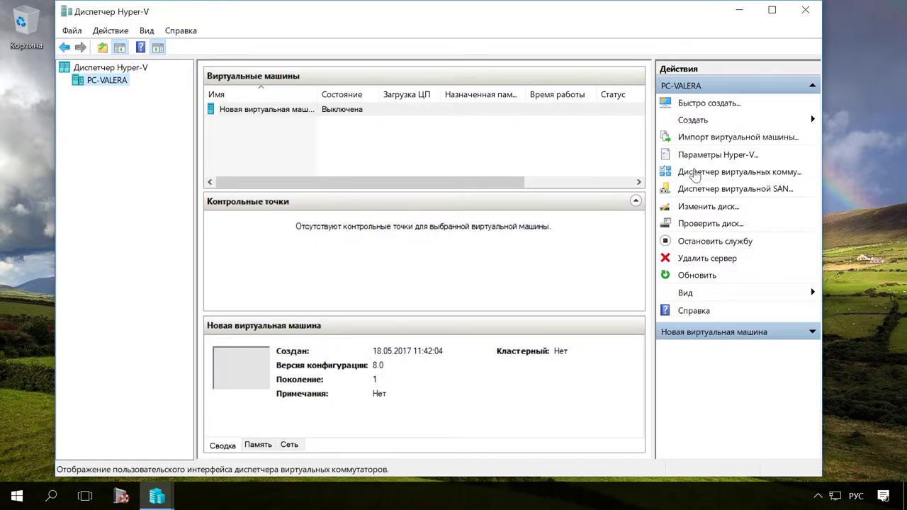
pyautogui.click(785, 175)
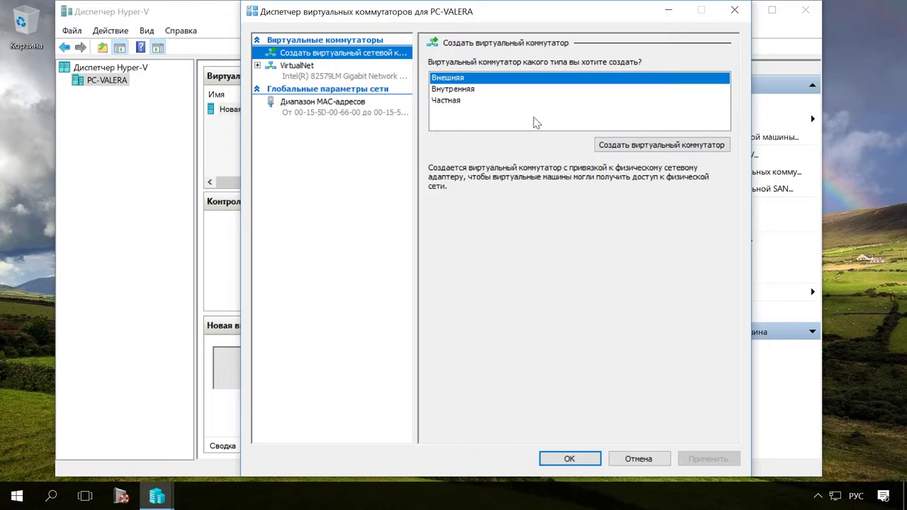
pyautogui.click(626, 145)
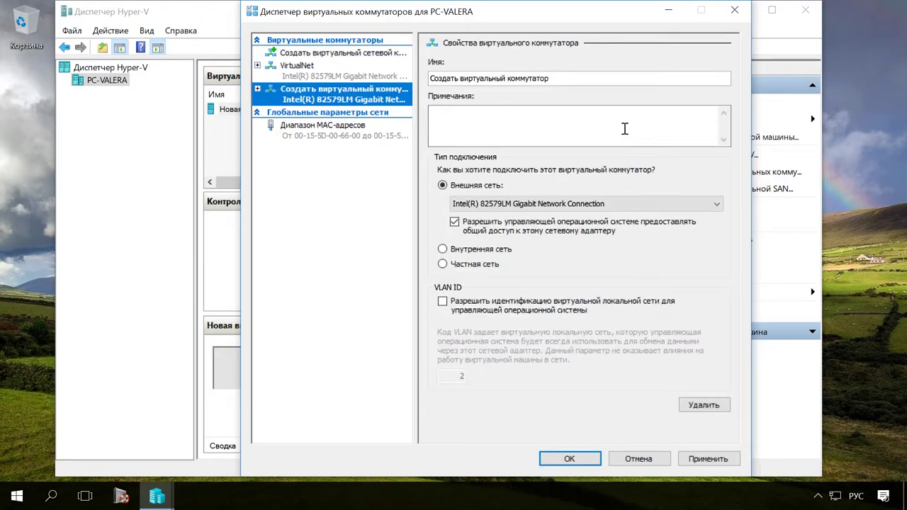
# - Name the new external switch VirtualNet1, apply the network changes, and close the Virtual Switch Manager
pyautogui.click(563, 79)
pyautogui.moveTo(563, 79); pyautogui.dragTo(423, 77)
pyautogui.hotkey('alt', 'shift')
pyautogui.write('Virtu')
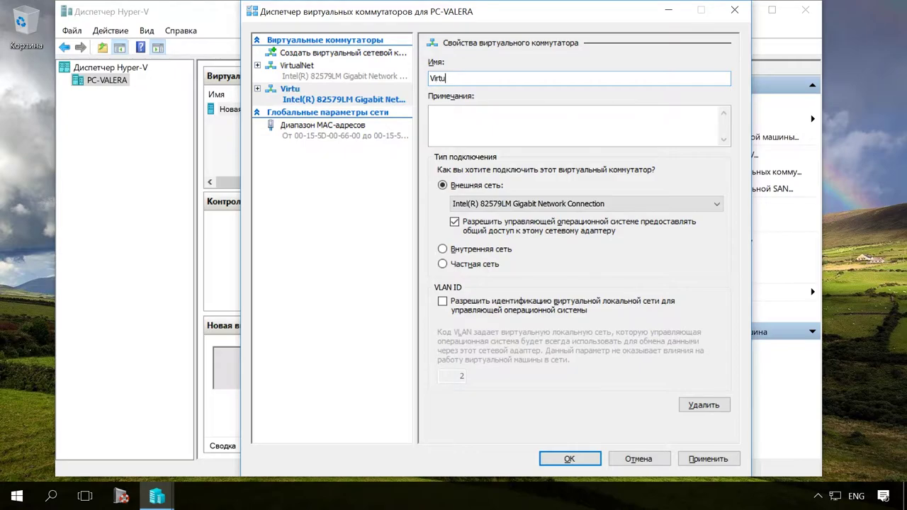
pyautogui.write('alNet')
pyautogui.click(708, 460)
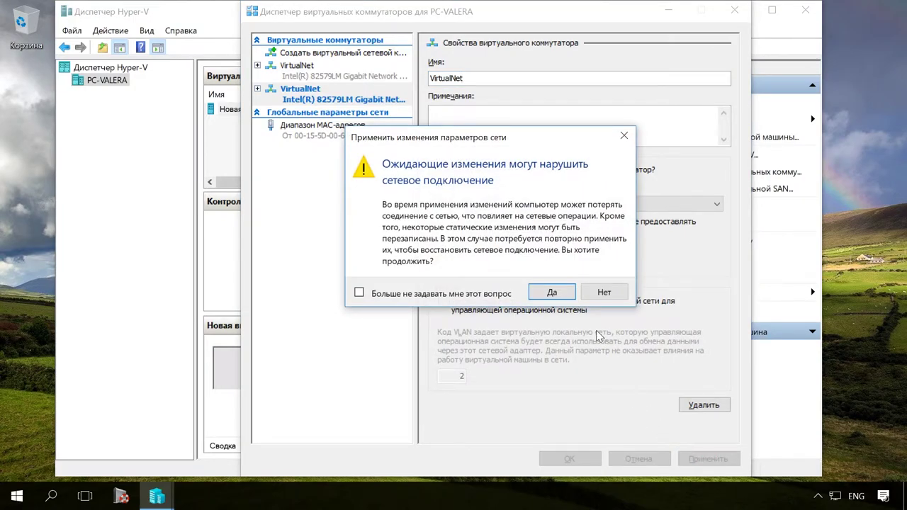
pyautogui.click(562, 293)
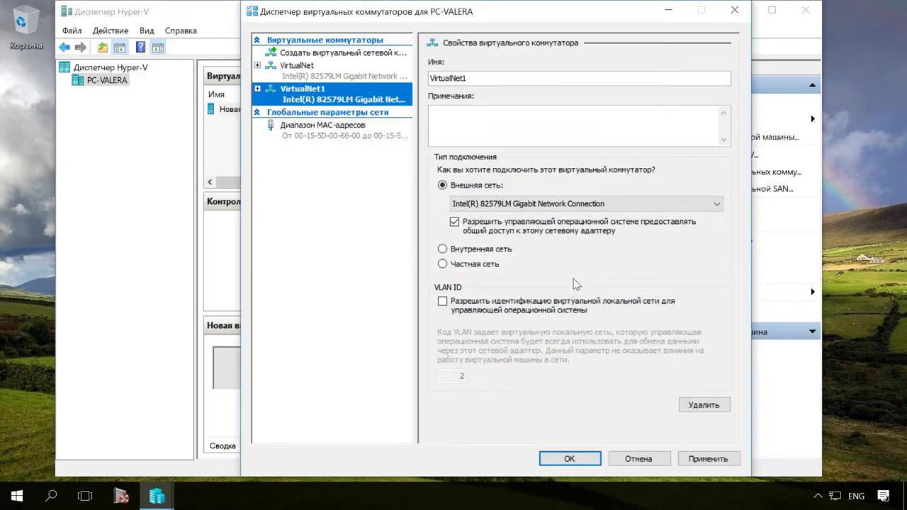
pyautogui.click(734, 12)
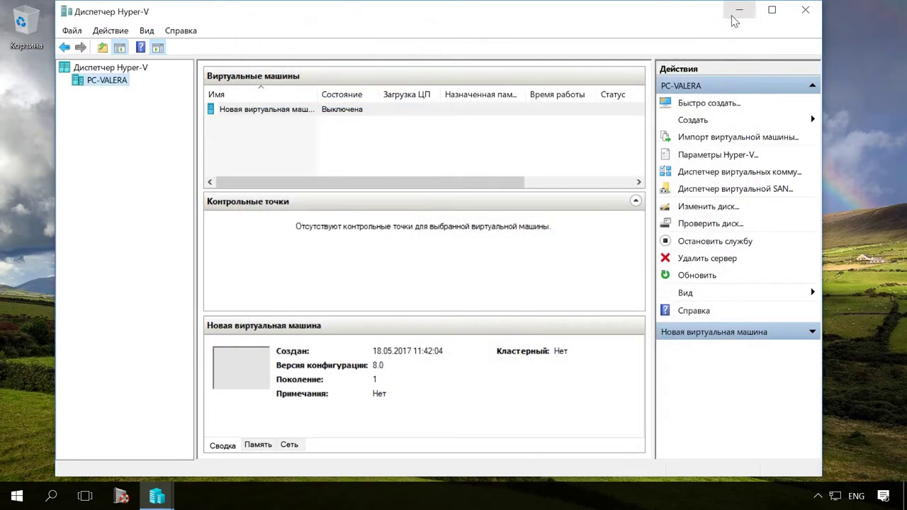
# - Return to the virtual machine wizard, connect the network adapter to the VirtualNet switch, and proceed to the virtual hard disk settings
pyautogui.click(157, 496)
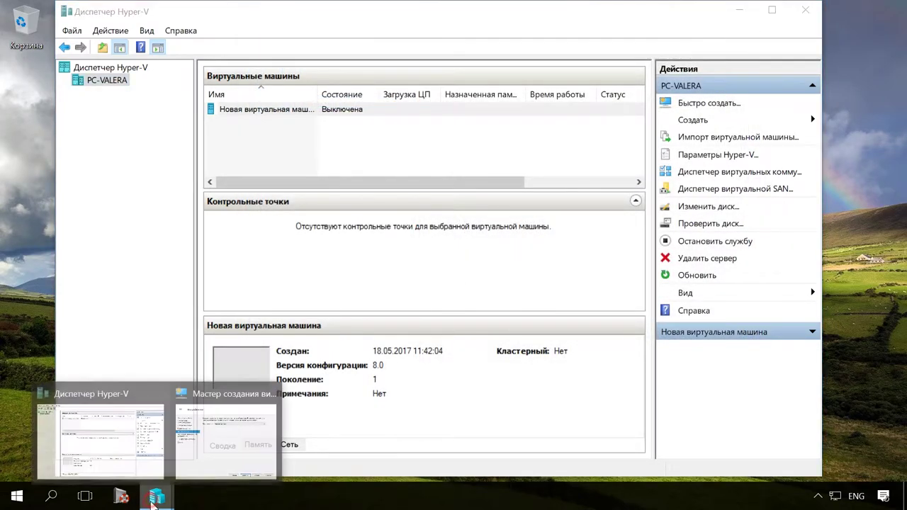
pyautogui.click(210, 468)
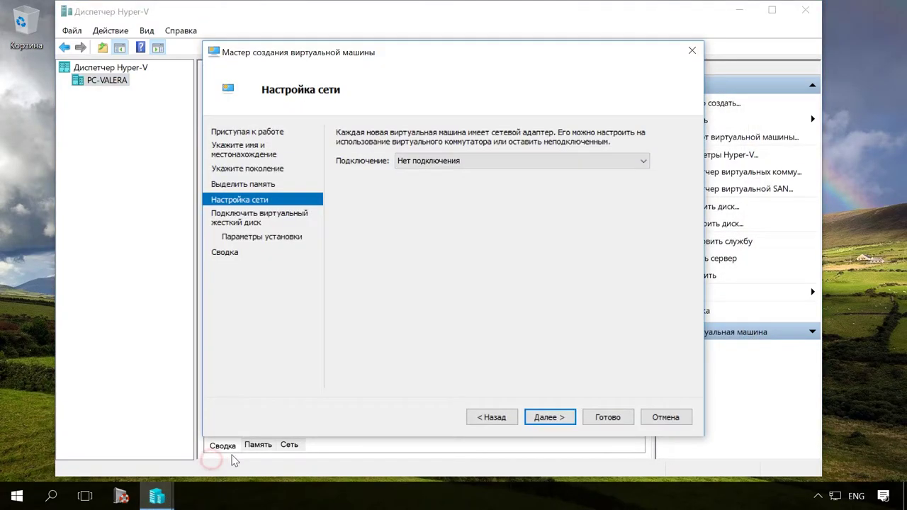
pyautogui.click(642, 163)
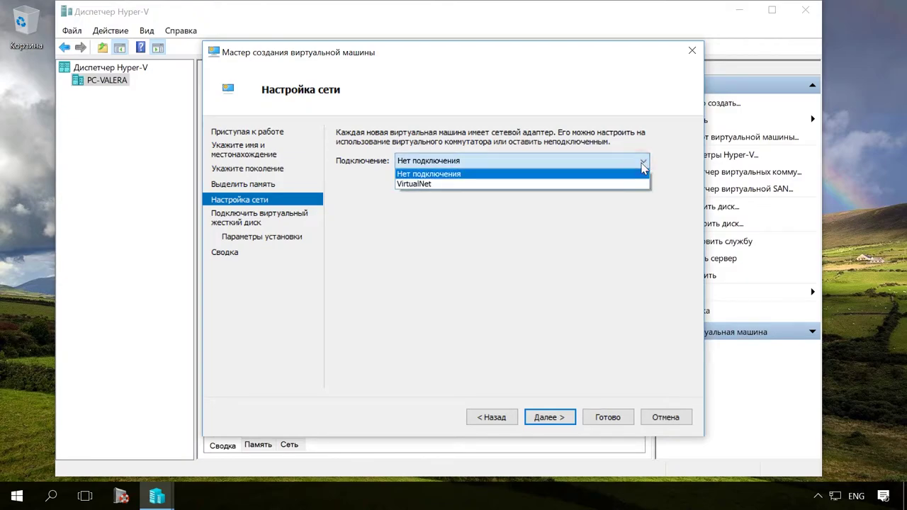
pyautogui.click(492, 184)
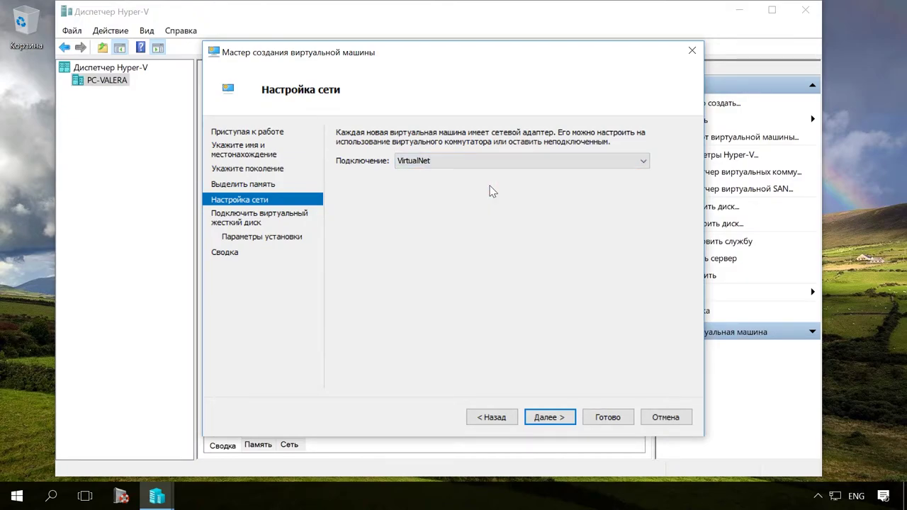
pyautogui.click(544, 418)
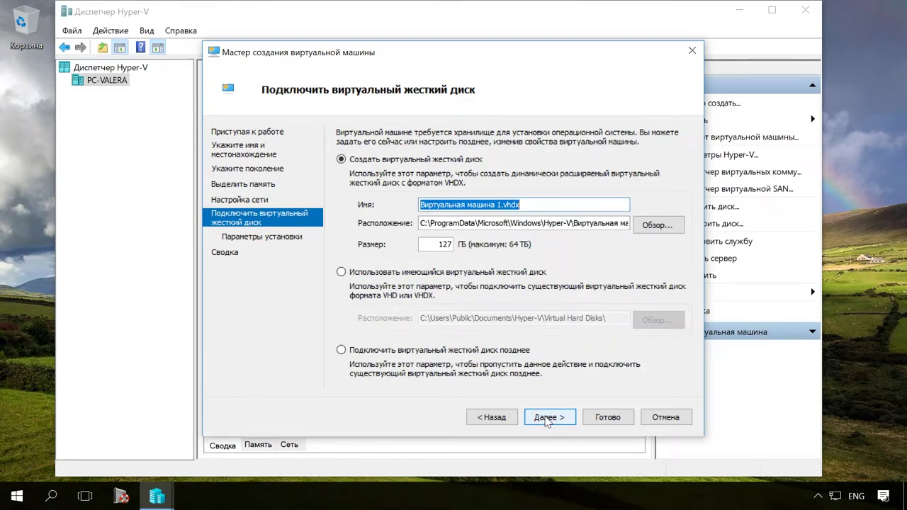
pyautogui.click(341, 273)
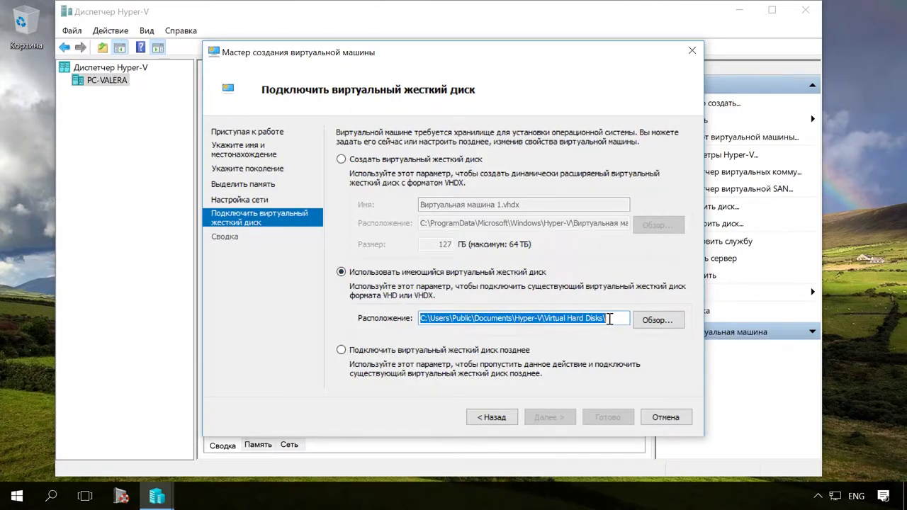
pyautogui.click(609, 319)
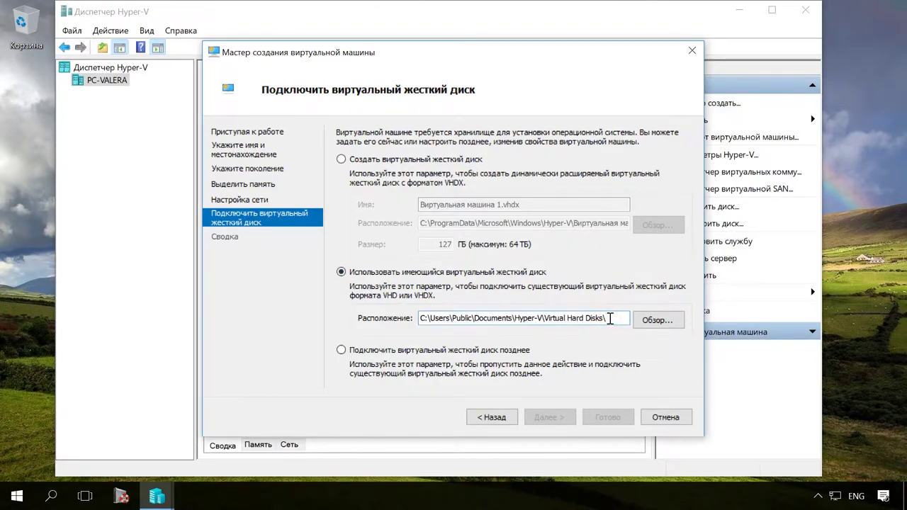
pyautogui.click(342, 160)
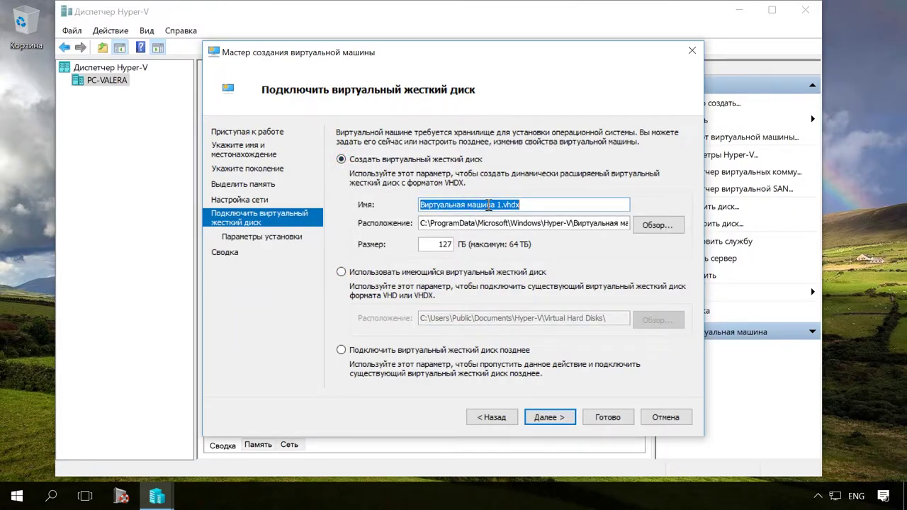
# - Set the new virtual hard disk's size to 30 GB, keeping its name and location, and proceed to the installation options
pyautogui.click(496, 204)
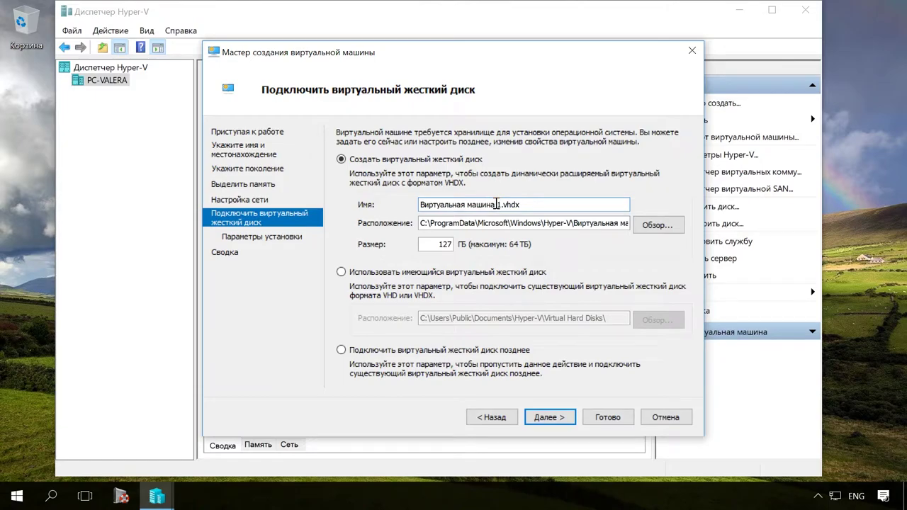
pyautogui.click(500, 223)
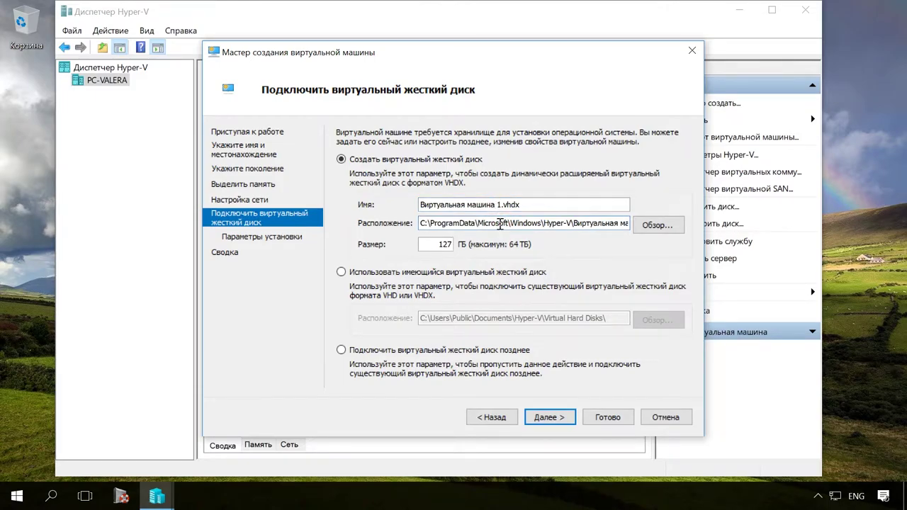
pyautogui.doubleClick(444, 243)
pyautogui.write('30')
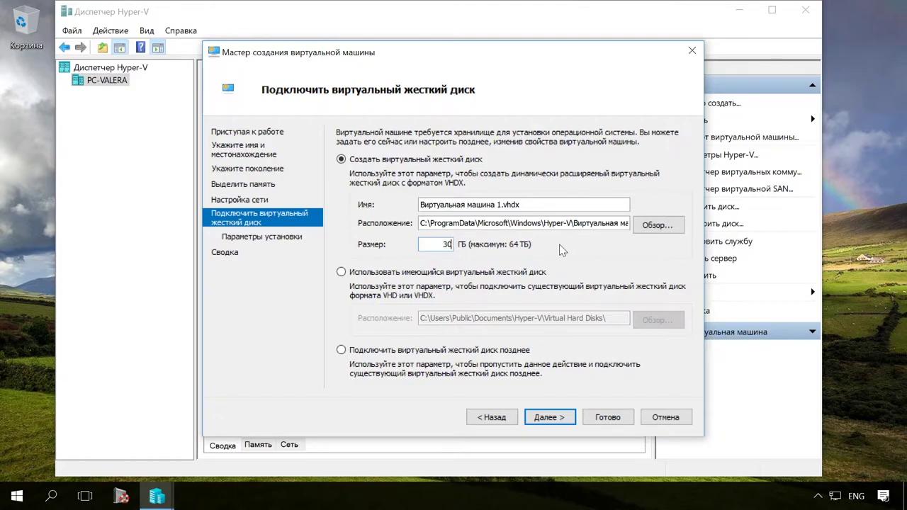
pyautogui.click(548, 418)
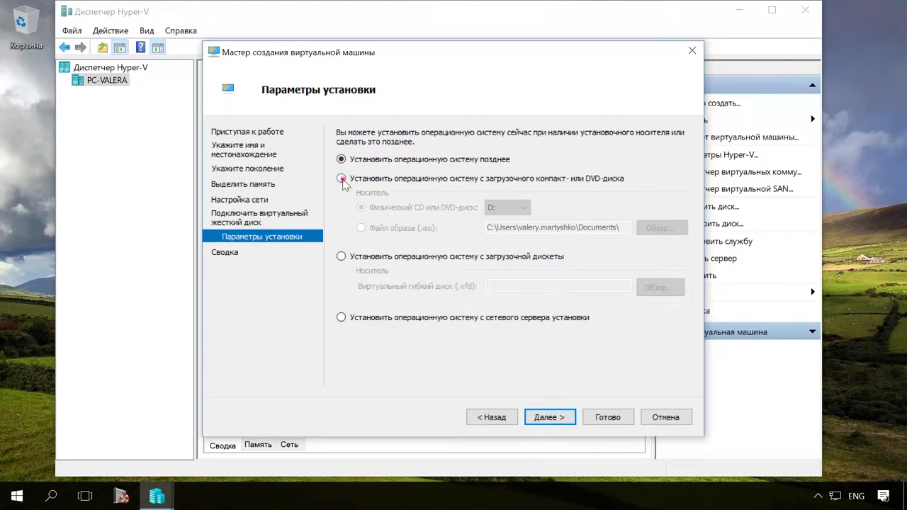
# - Choose installation from the image file Windows Creators Update.iso in the Documents folder and finish creating the virtual machine
pyautogui.click(341, 178)
pyautogui.click(361, 228)
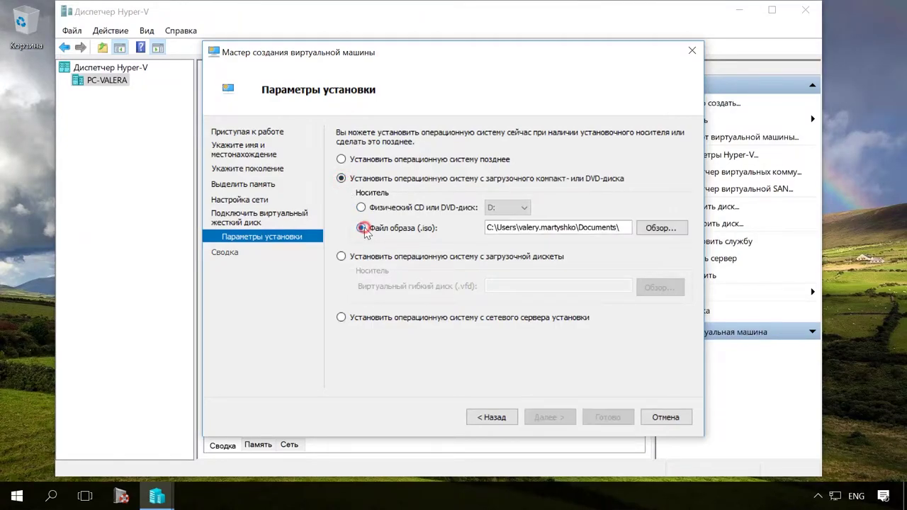
pyautogui.click(624, 228)
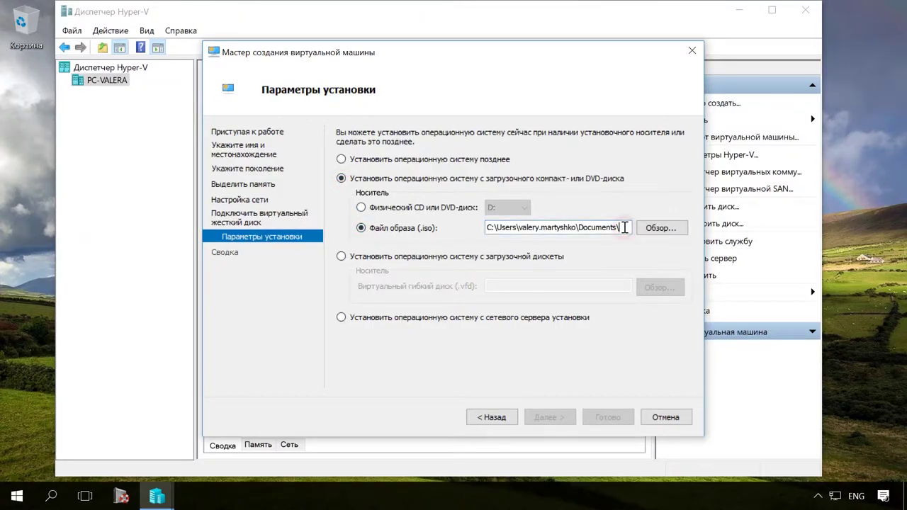
pyautogui.click(660, 229)
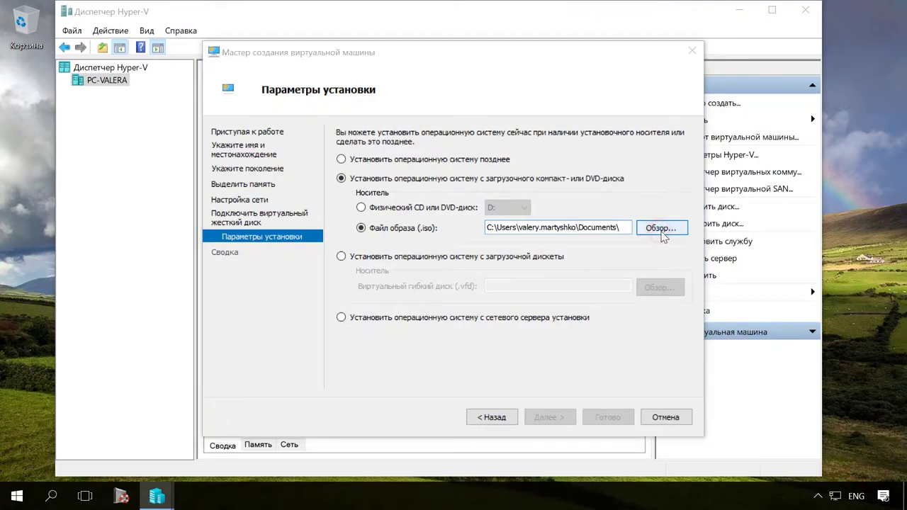
pyautogui.click(432, 300)
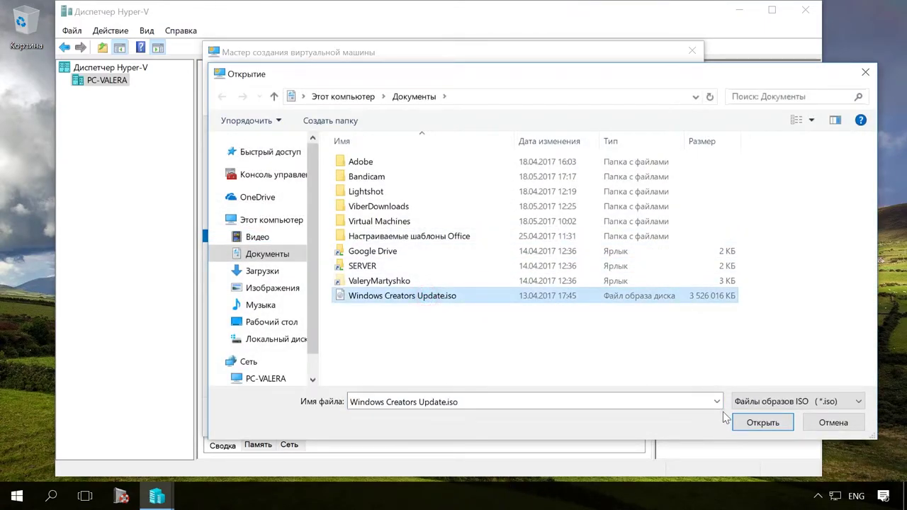
pyautogui.click(753, 423)
pyautogui.click(557, 419)
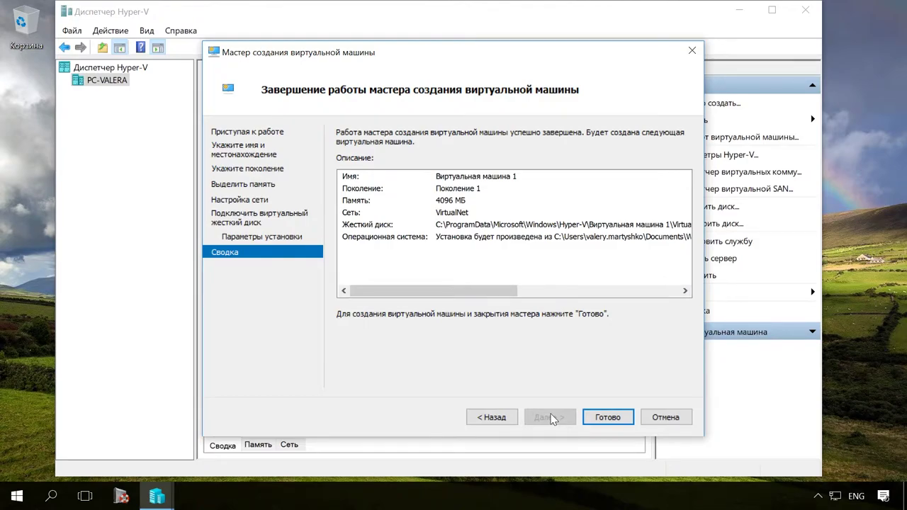
pyautogui.click(608, 417)
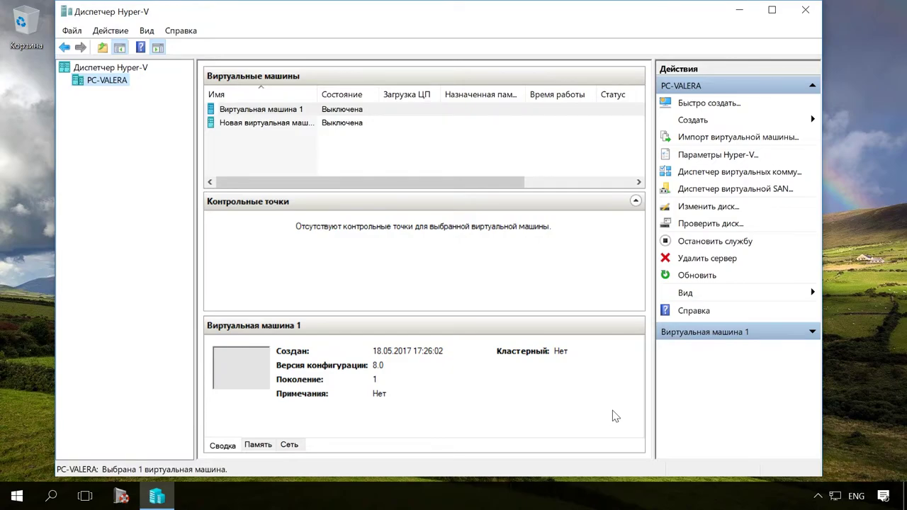
# - Start the virtual machine Виртуальная машина 1 and connect to it
pyautogui.click(811, 331)
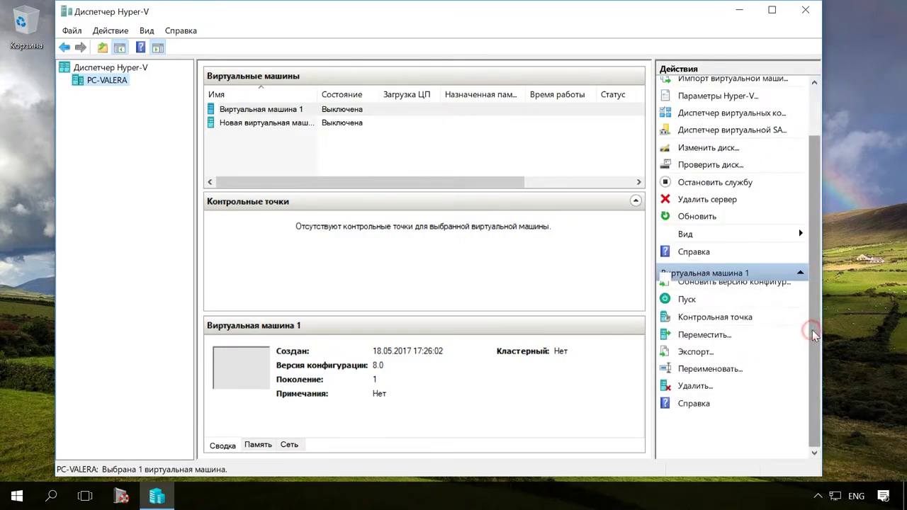
pyautogui.click(695, 345)
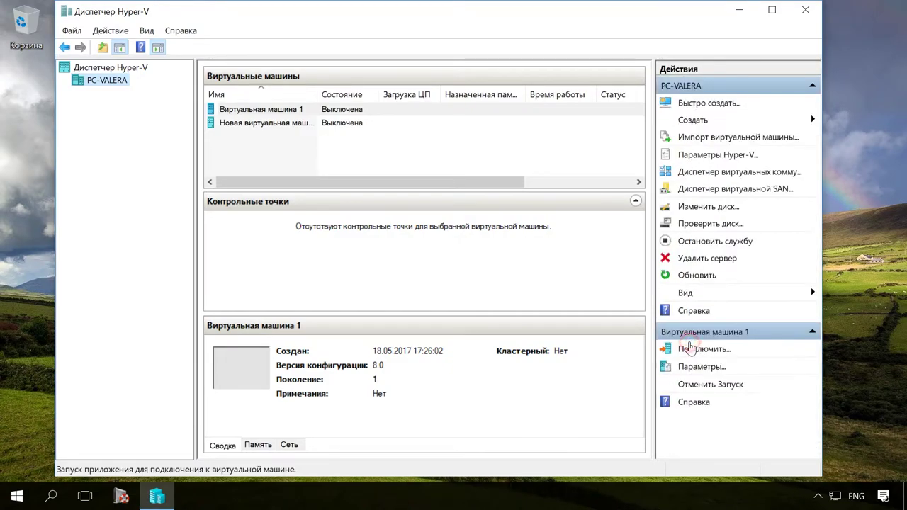
pyautogui.click(697, 351)
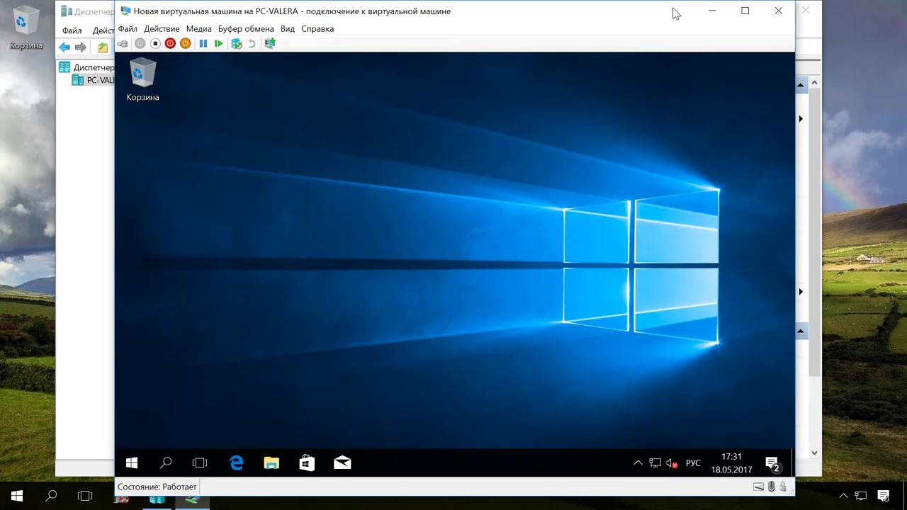
# - Shut down the running virtual machine Новая виртуальная машина, then close its connection window and Hyper-V Manager
pyautogui.click(170, 44)
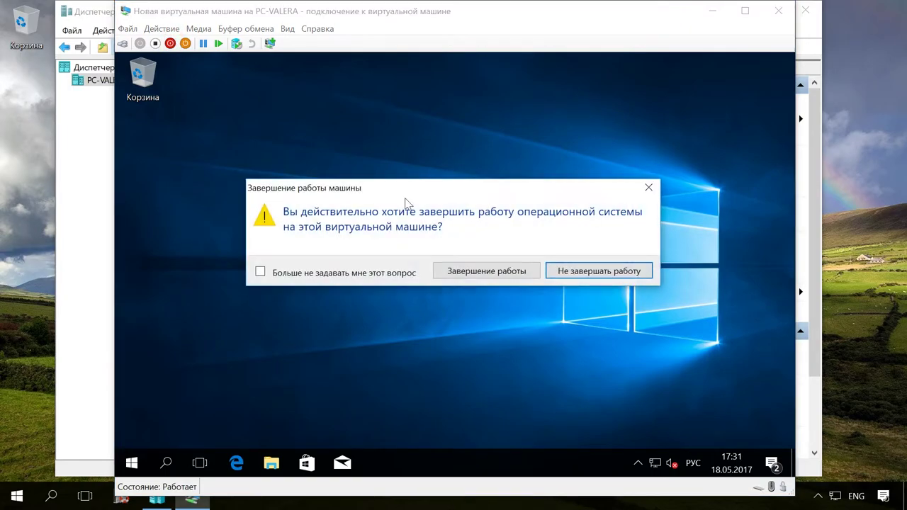
pyautogui.click(500, 274)
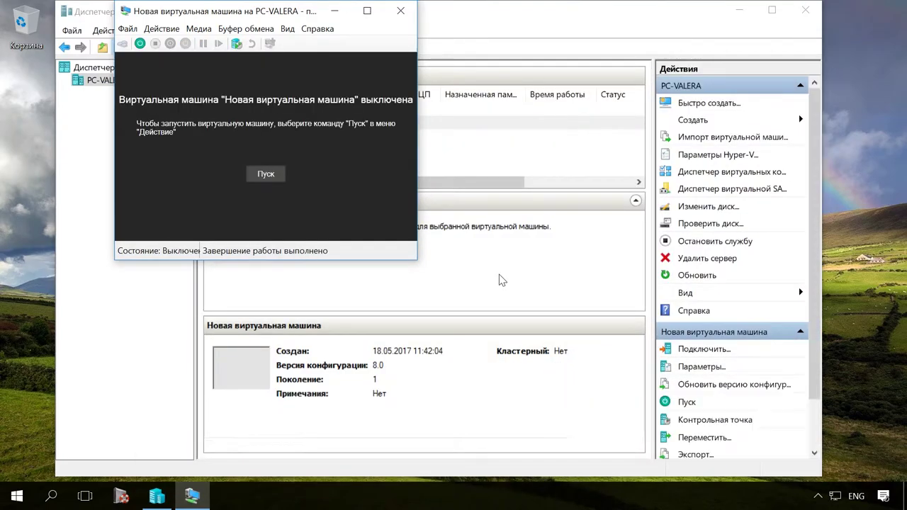
pyautogui.click(401, 10)
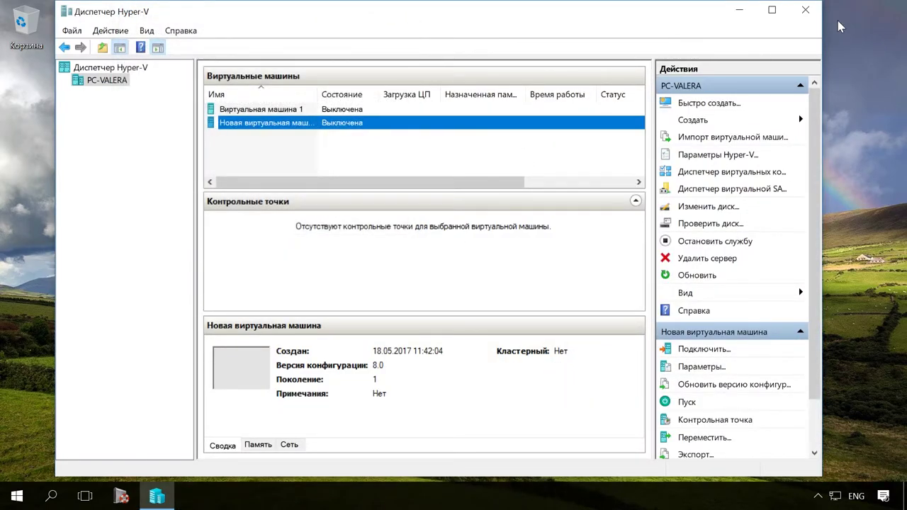
pyautogui.click(806, 9)
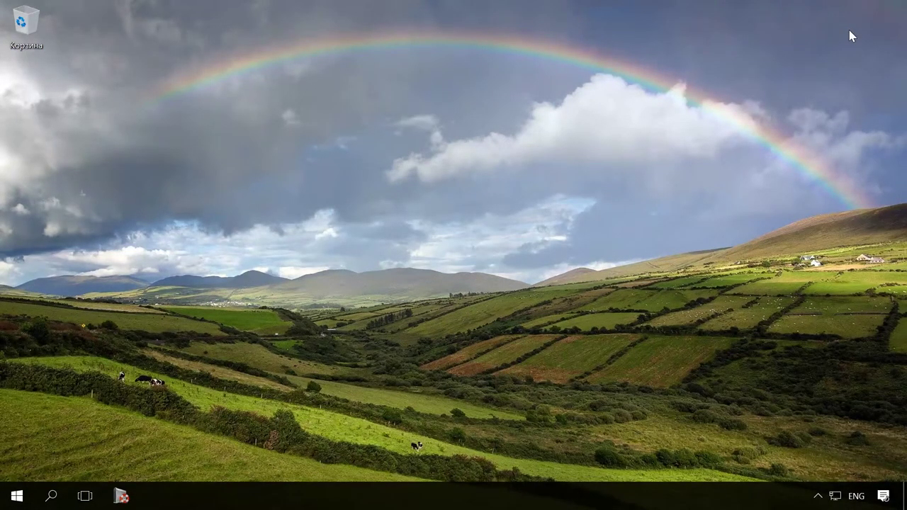
# - In File Explorer, browse to the Hyper-V\Virtual hard disks folder in drive C's public documents and select Новая виртуальная машина.vhdx
pyautogui.press('super+e')
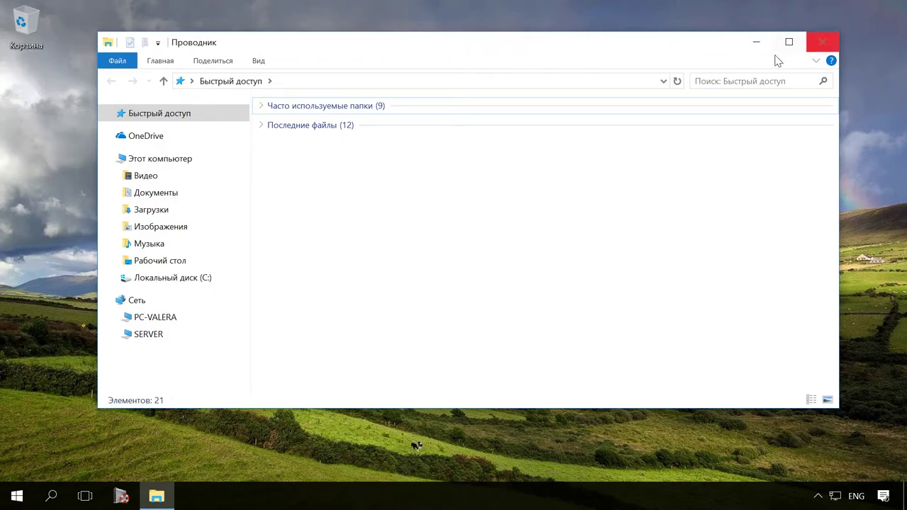
pyautogui.click(135, 160)
pyautogui.click(309, 164)
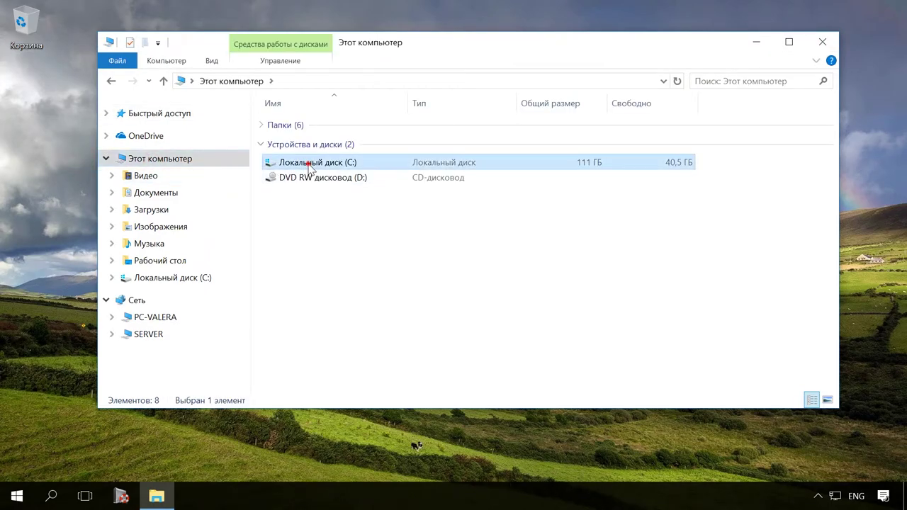
pyautogui.doubleClick(309, 168)
pyautogui.doubleClick(314, 292)
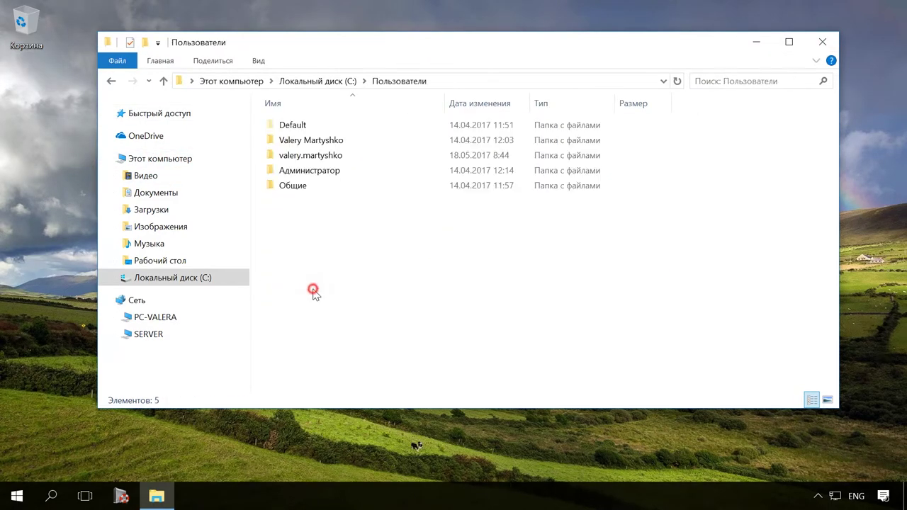
pyautogui.doubleClick(305, 189)
pyautogui.doubleClick(324, 185)
pyautogui.click(308, 171)
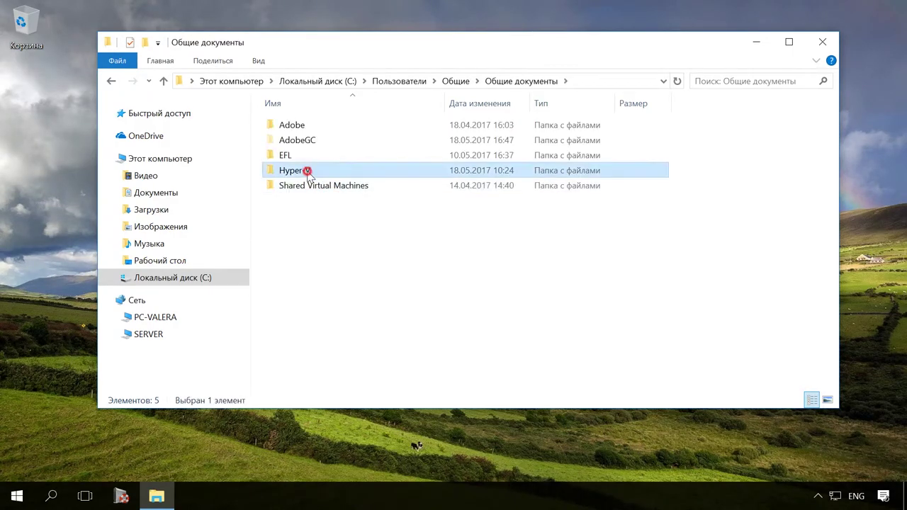
pyautogui.doubleClick(308, 171)
pyautogui.doubleClick(335, 126)
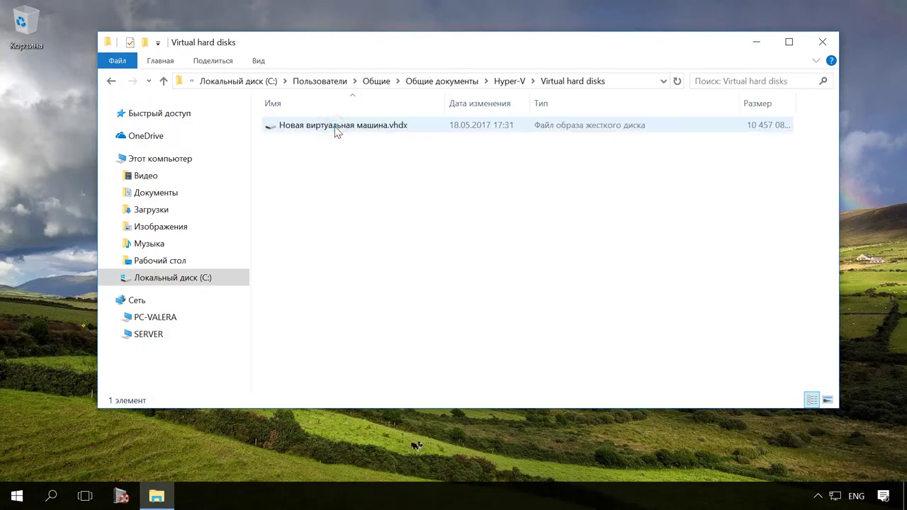
pyautogui.click(387, 132)
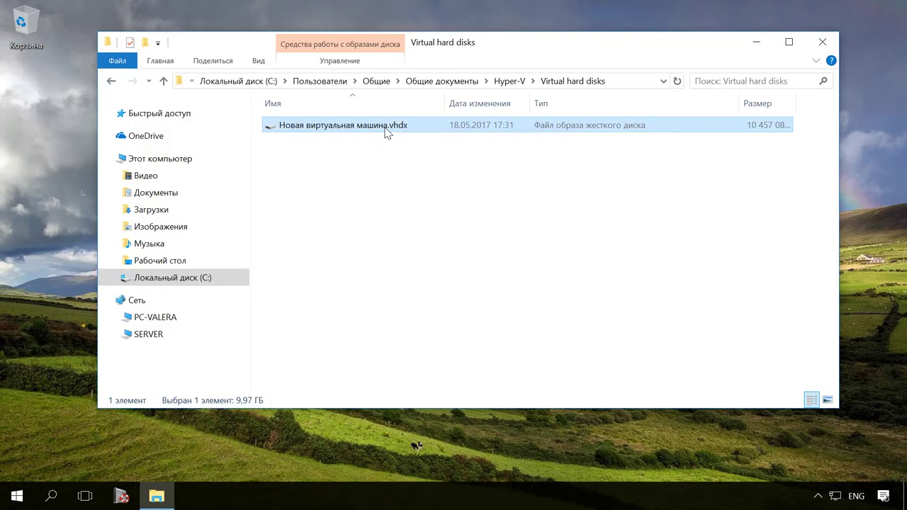
# - Browse to the folder C:\ProgramData\Microsoft\Windows\Hyper-V
pyautogui.click(263, 85)
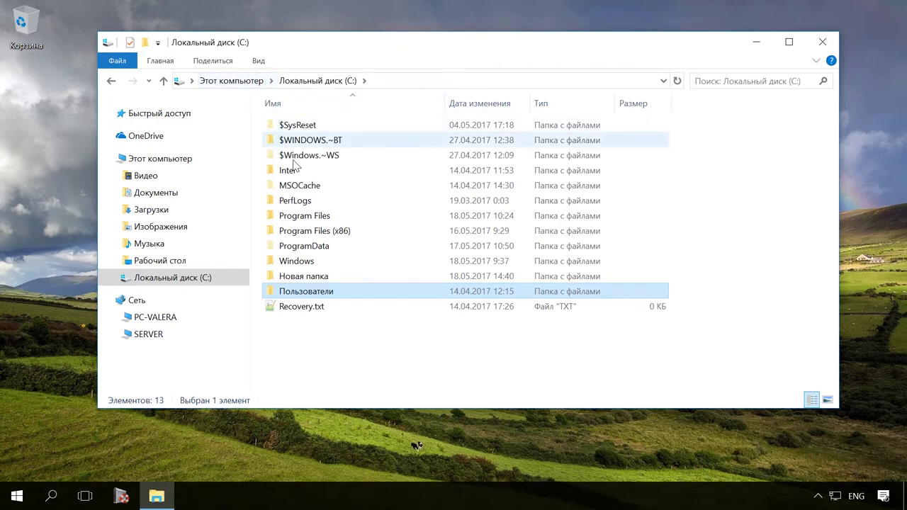
pyautogui.doubleClick(318, 246)
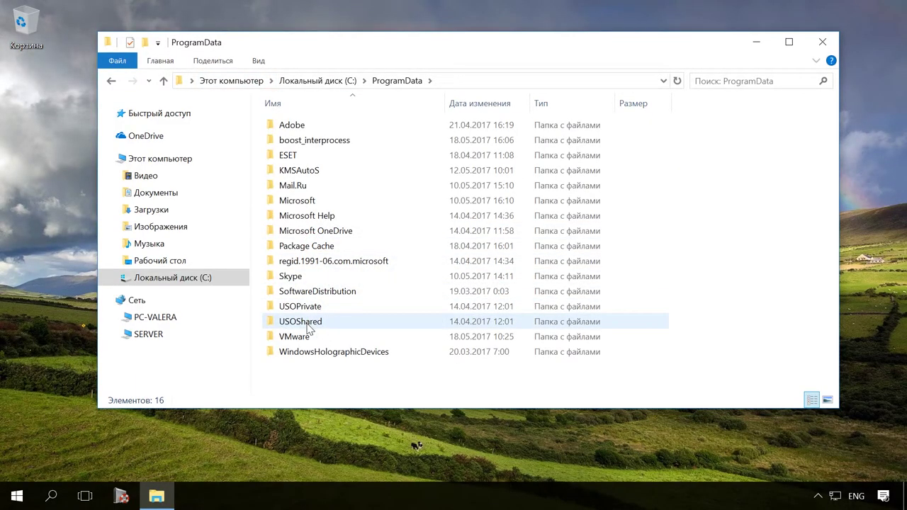
pyautogui.doubleClick(304, 201)
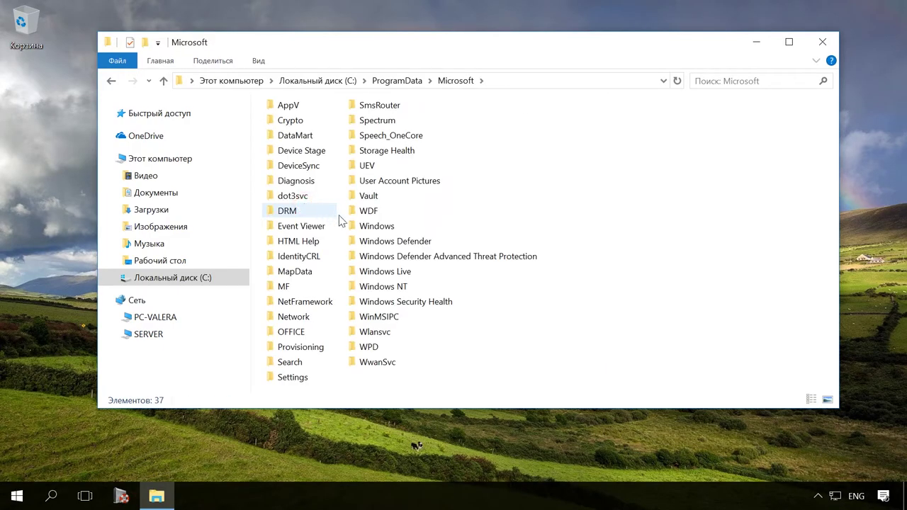
pyautogui.doubleClick(369, 227)
pyautogui.doubleClick(303, 215)
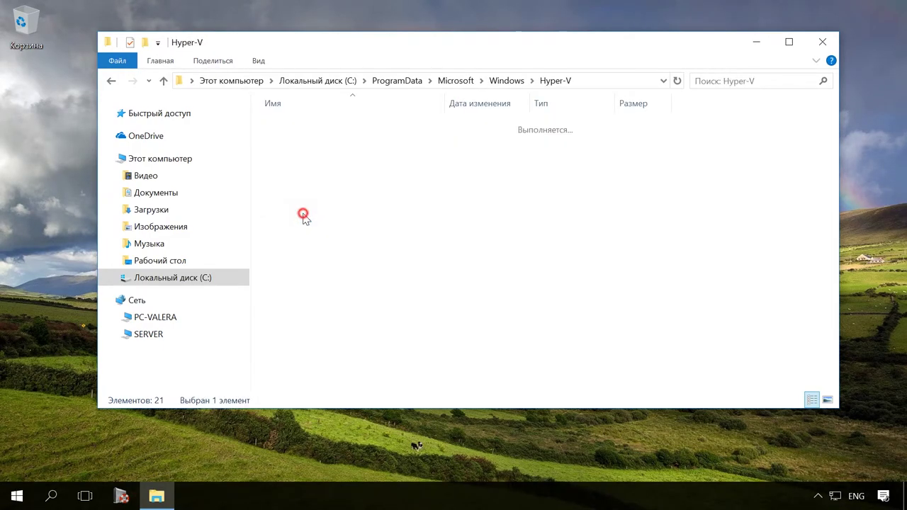
# - Select the data.vmcx file in the Hyper-V folder, then close File Explorer
pyautogui.click(307, 383)
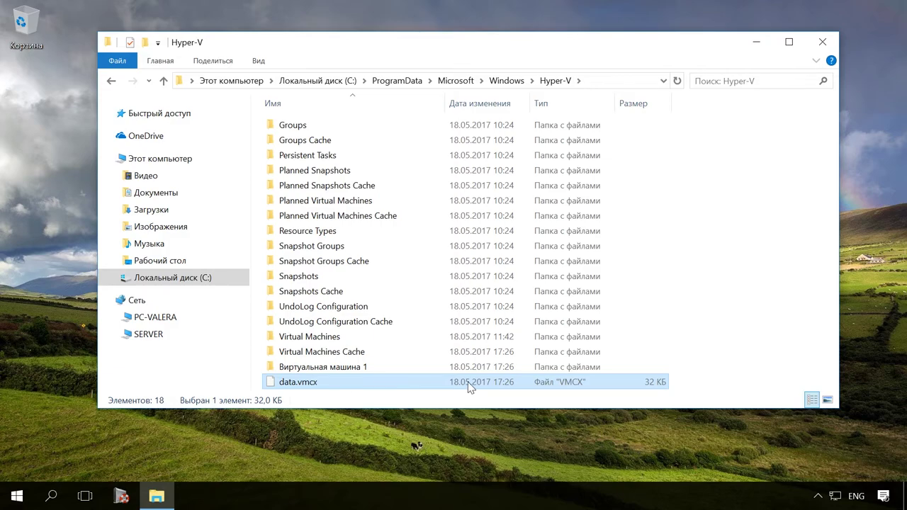
pyautogui.click(822, 43)
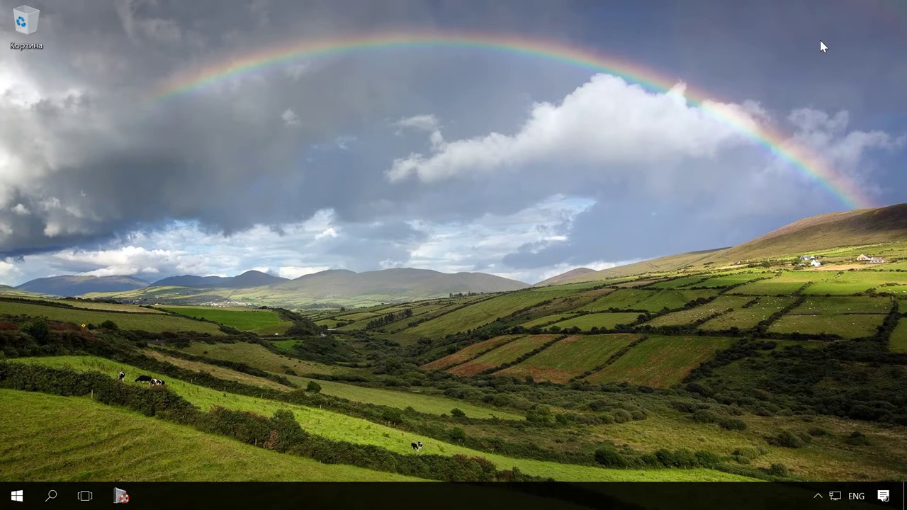
# - Switch to Hetman Partition Recovery, dismiss the file recovery wizard, and mount the disk image Новая виртуальная машина.vhdx
pyautogui.click(122, 498)
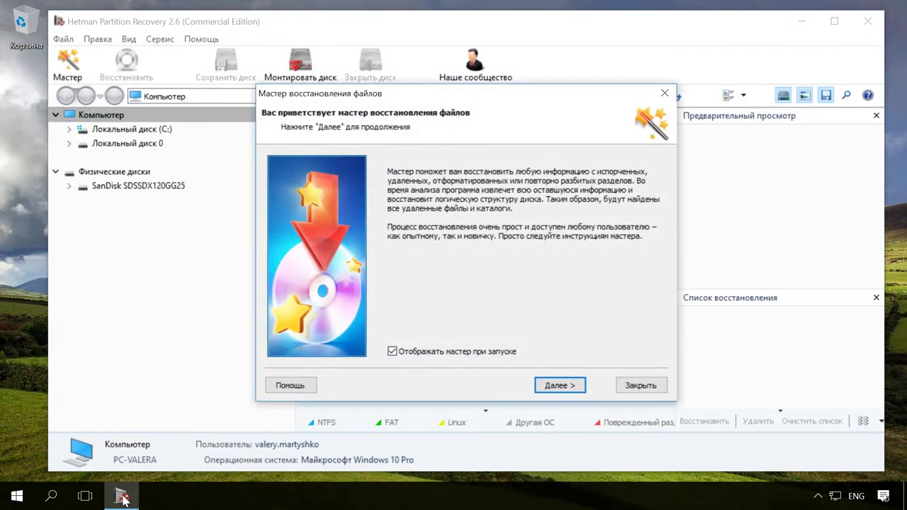
pyautogui.click(635, 387)
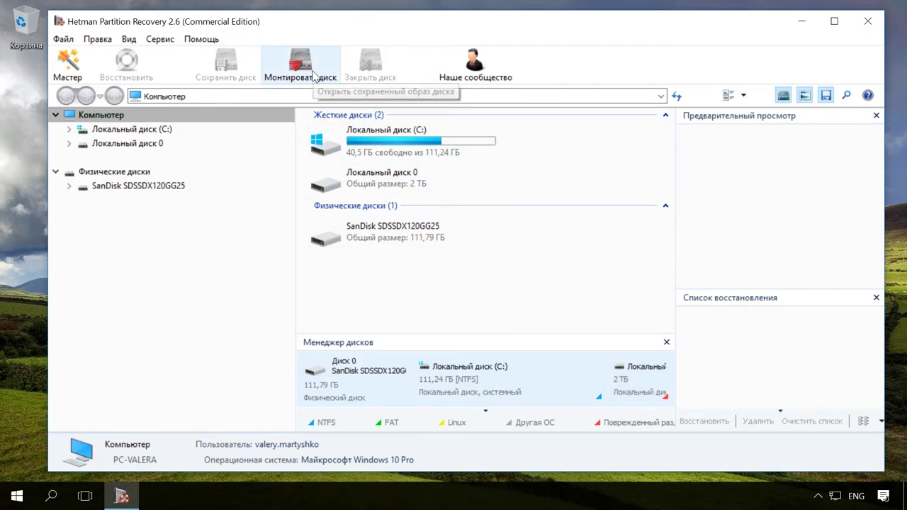
pyautogui.click(317, 74)
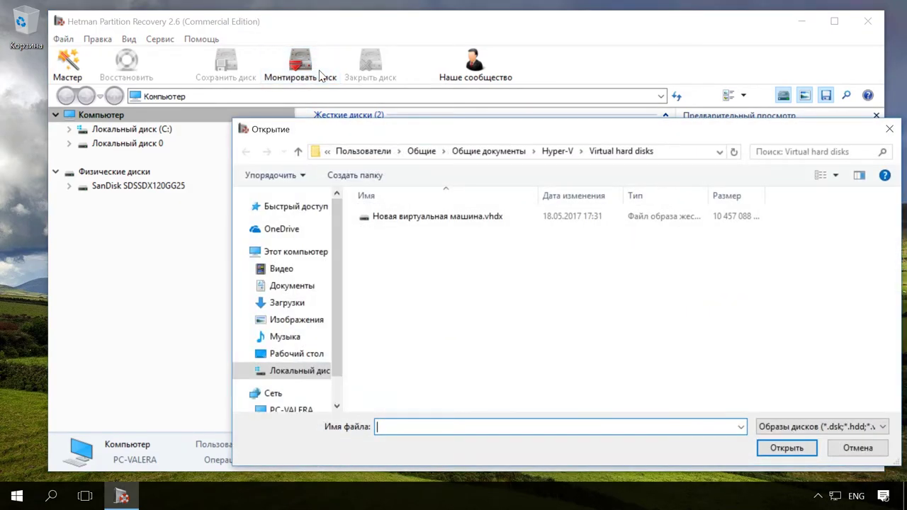
pyautogui.click(460, 218)
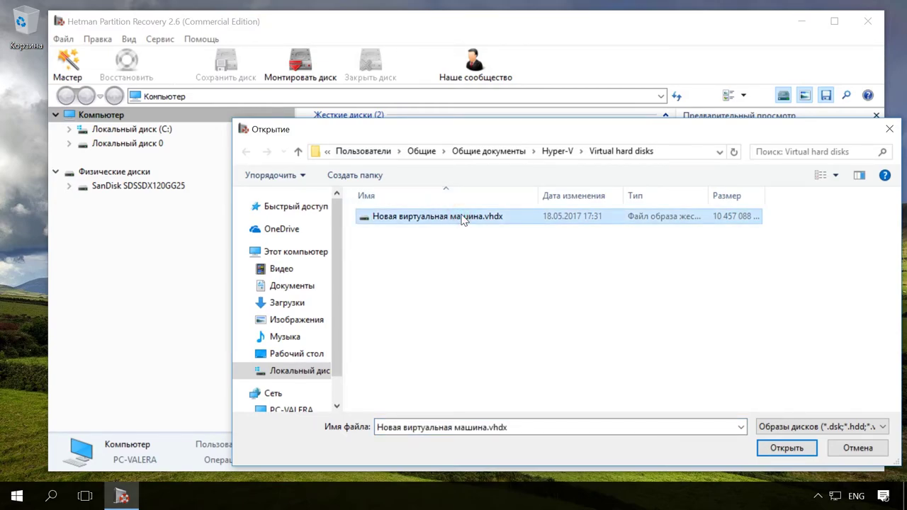
pyautogui.click(773, 451)
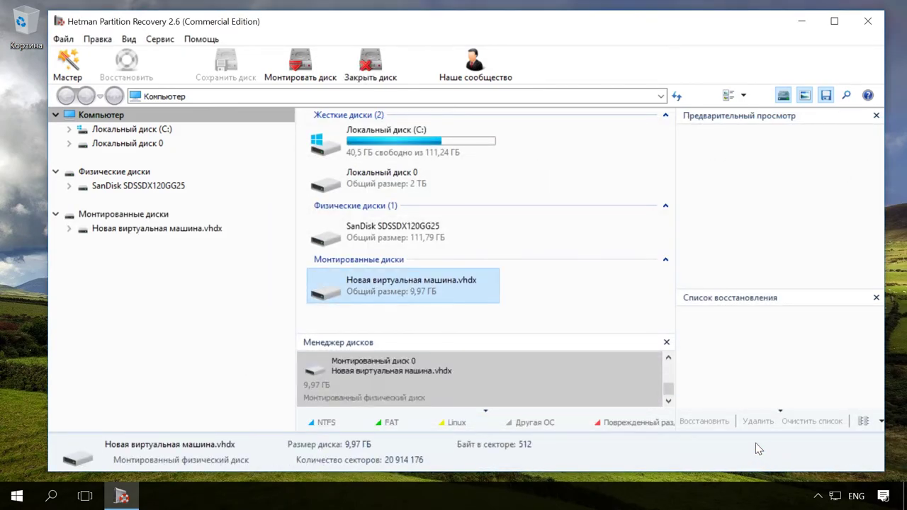
# - Run a full analysis of the mounted Новая виртуальная машина.vhdx with NTFS, FAT and deep analysis enabled, and finish the wizard
pyautogui.click(190, 215)
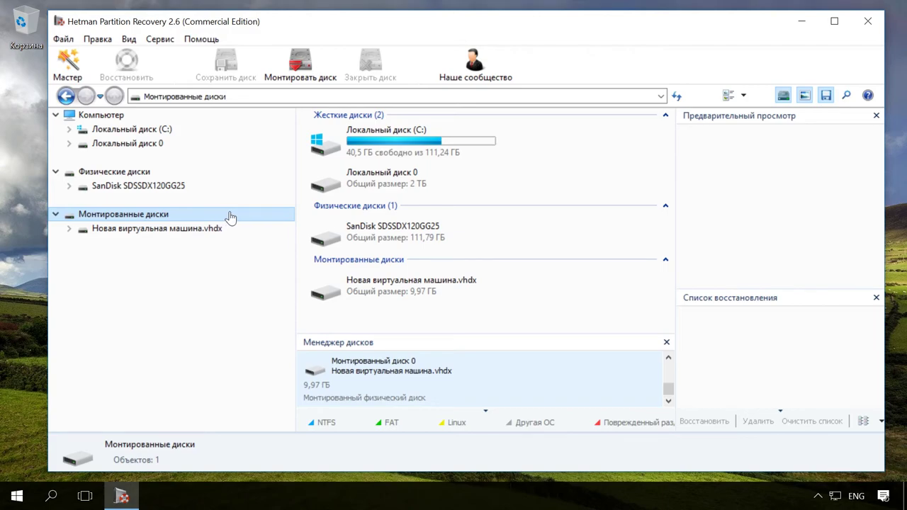
pyautogui.doubleClick(218, 231)
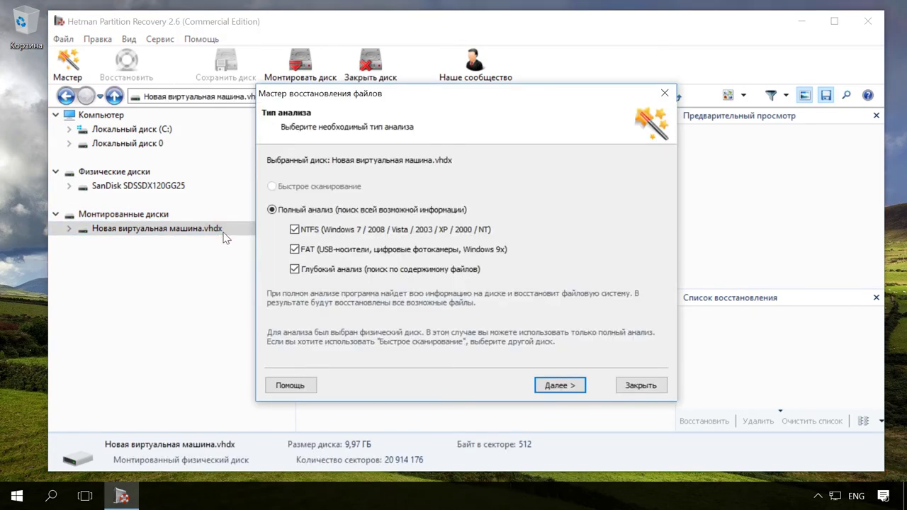
pyautogui.click(572, 390)
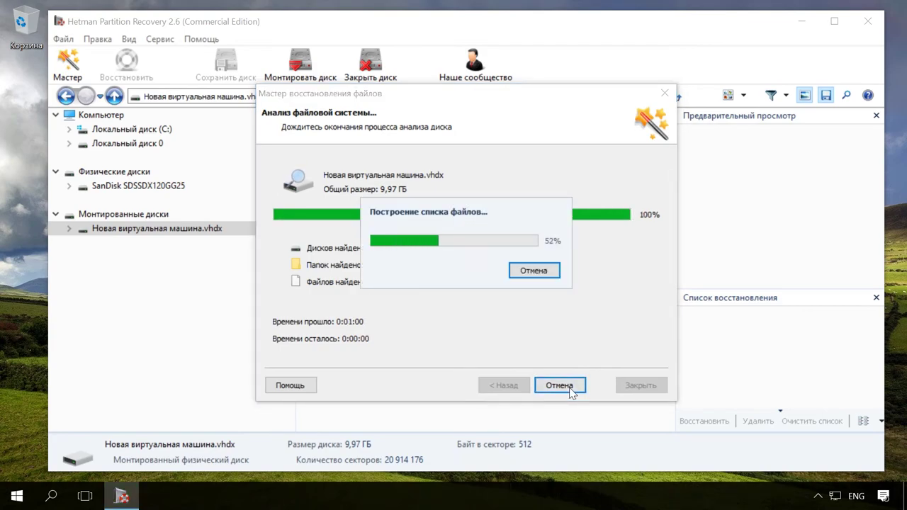
pyautogui.click(571, 390)
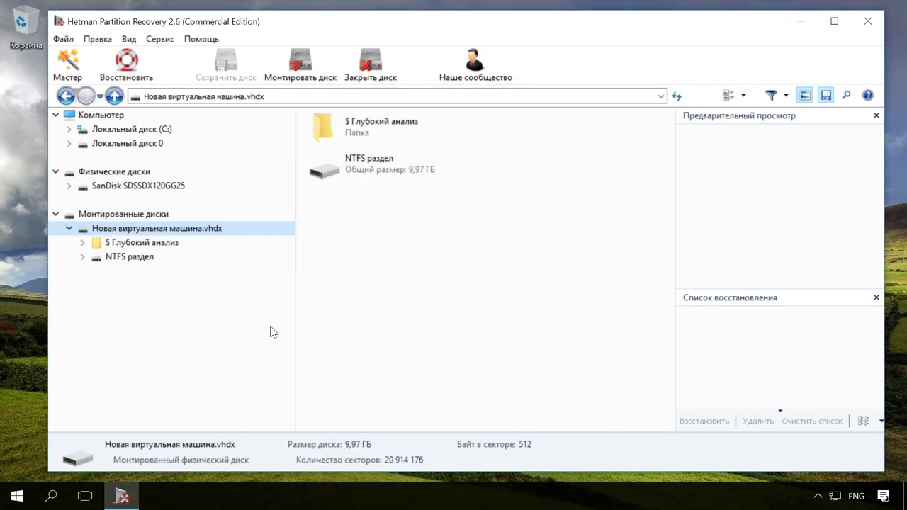
# - Browse the mounted disk's NTFS раздел to the folder Users\Windows\Documents
pyautogui.click(142, 260)
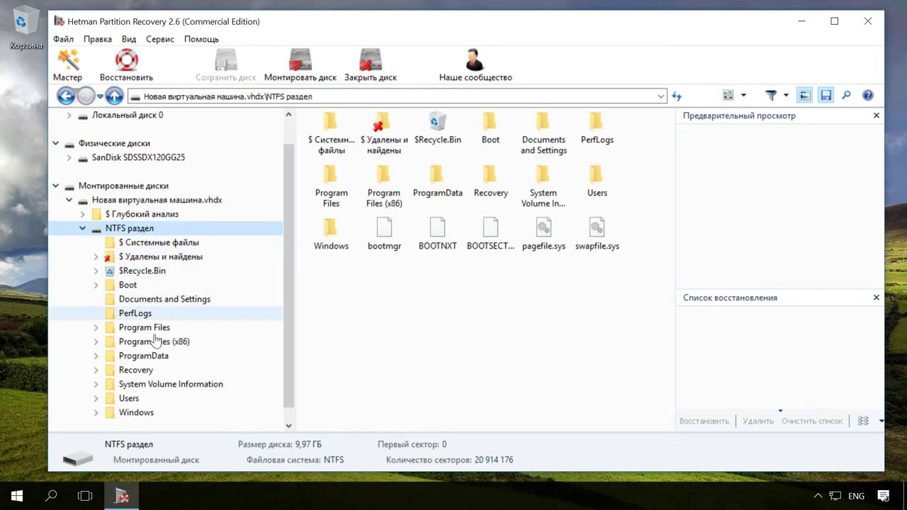
pyautogui.click(134, 400)
pyautogui.click(137, 400)
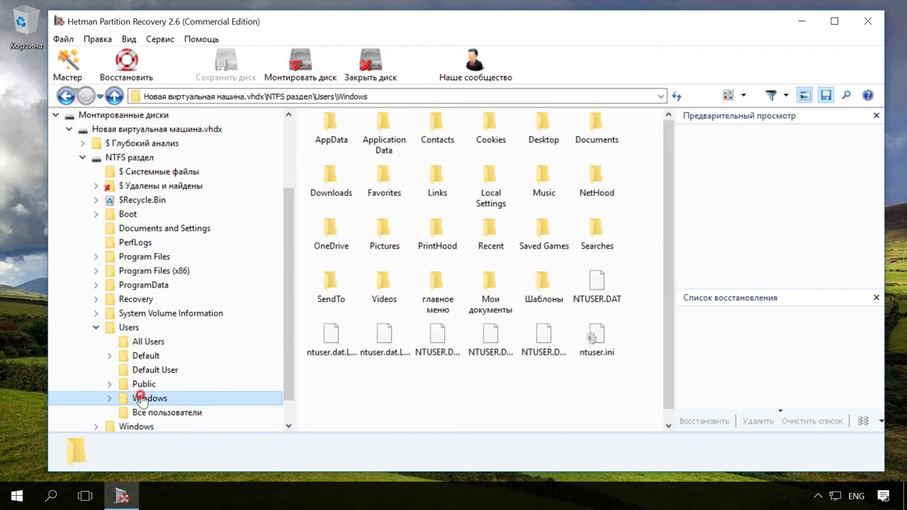
pyautogui.click(182, 202)
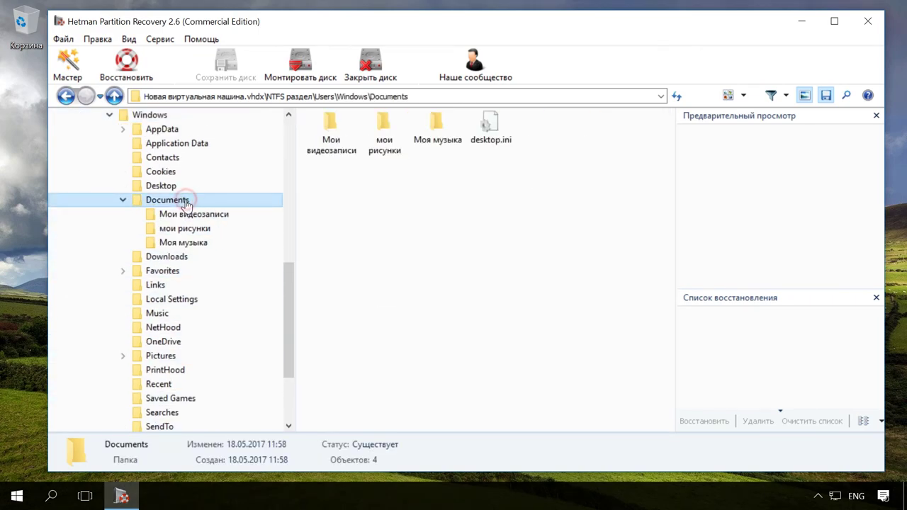
# - Add the folders Мои видеозаписи, мои рисунки and Моя музыка to the recovery list and start recovering them
pyautogui.click(324, 177)
pyautogui.moveTo(324, 177); pyautogui.dragTo(731, 347)
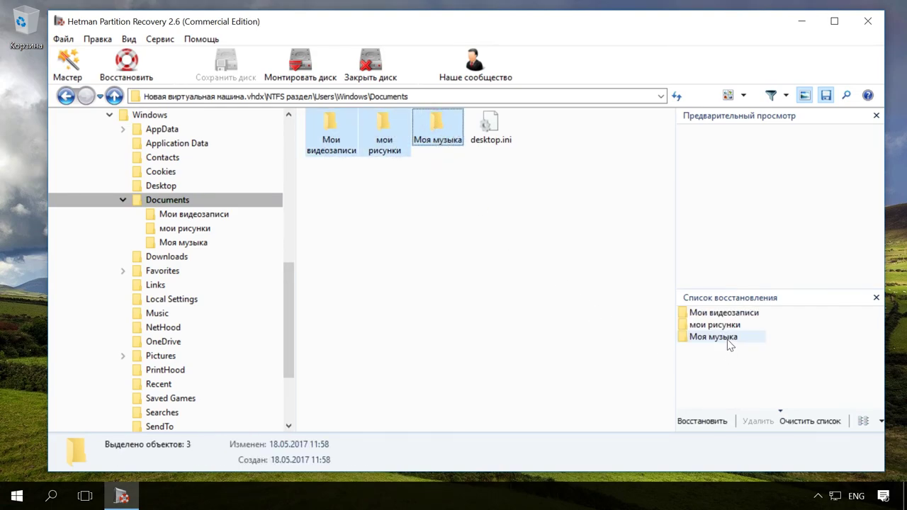
pyautogui.click(703, 421)
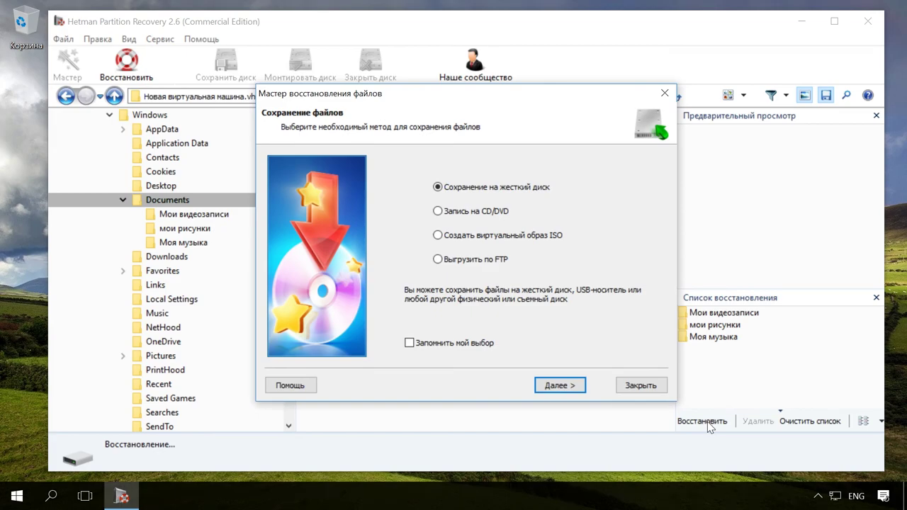